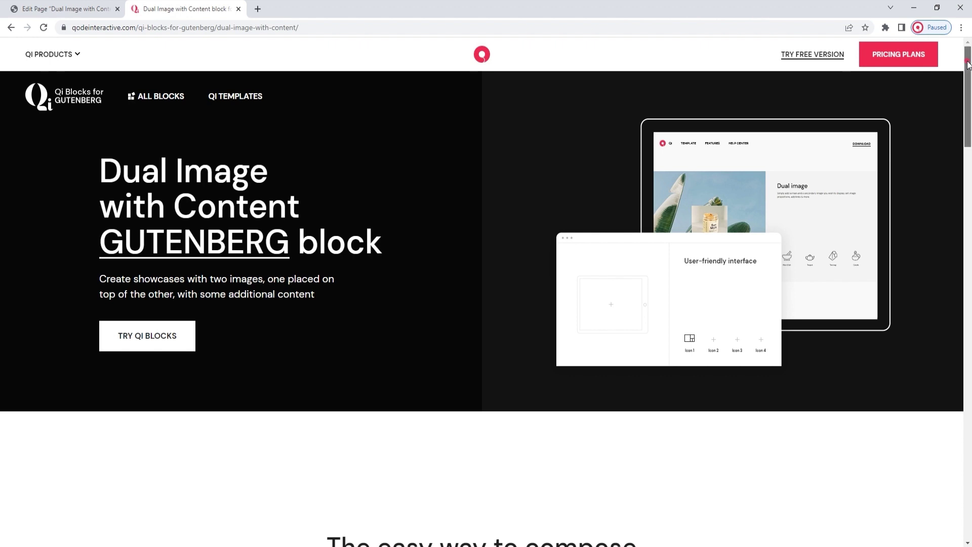
Scroll through the Qi Blocks Dual Image demo page, then return to the WordPress editor tab
left_click_drag(967, 64, 970, 189)
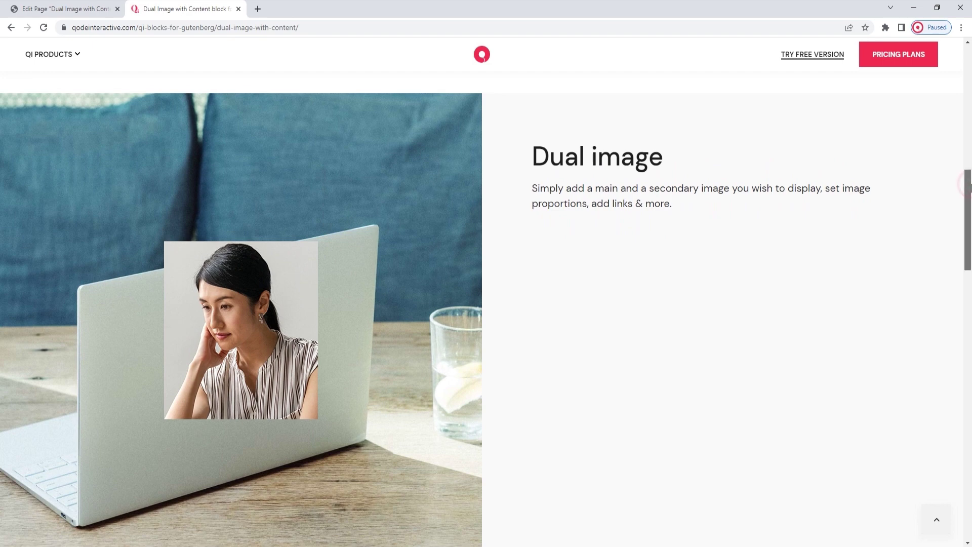
left_click_drag(970, 188, 971, 192)
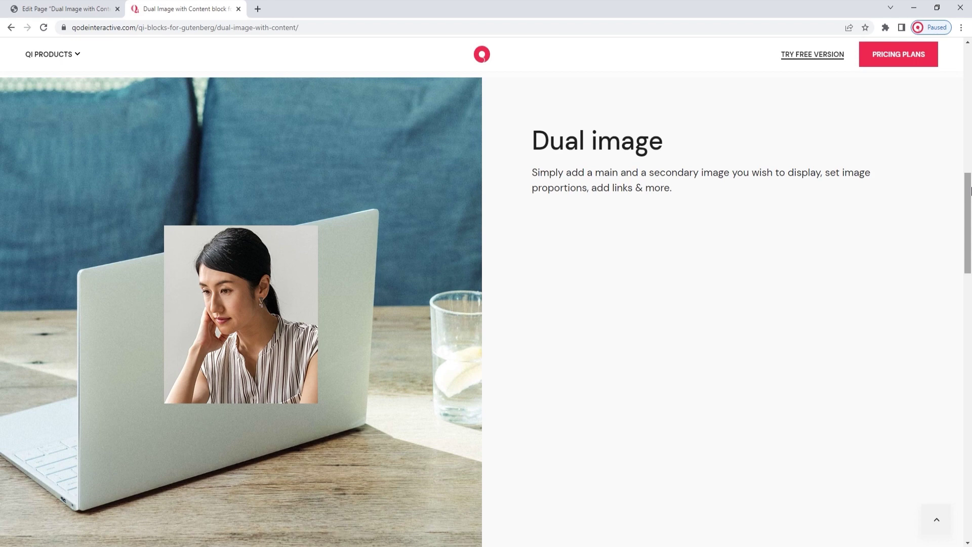
left_click_drag(970, 191, 970, 286)
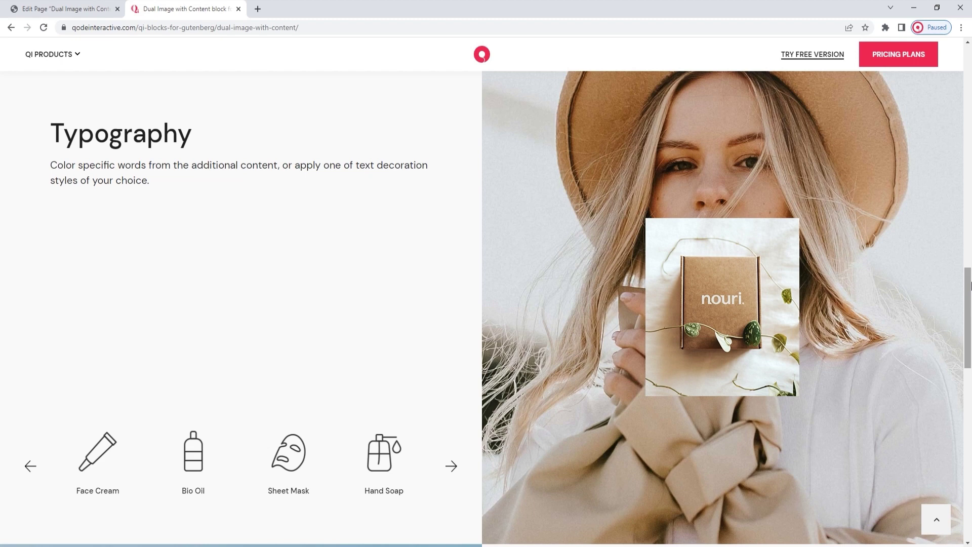
left_click_drag(971, 286, 970, 379)
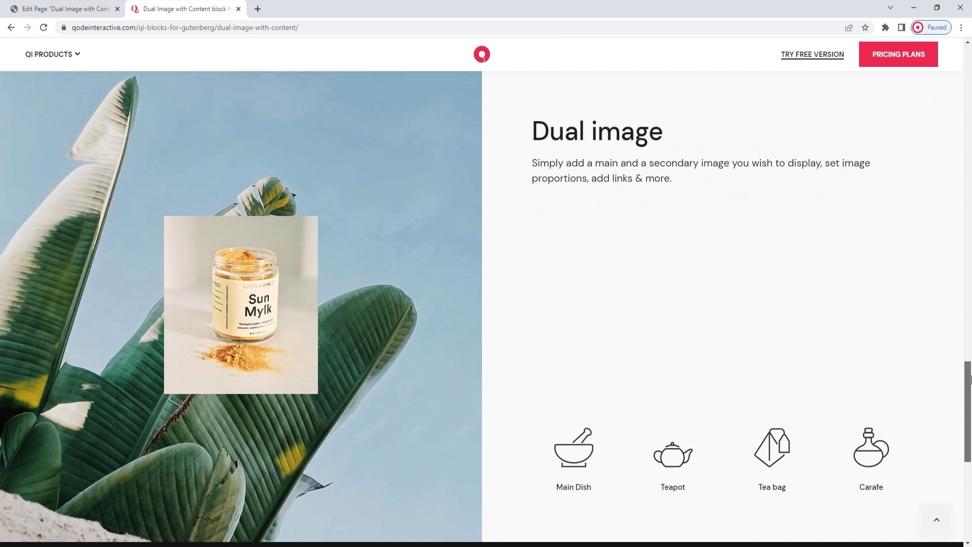
left_click_drag(971, 379, 970, 395)
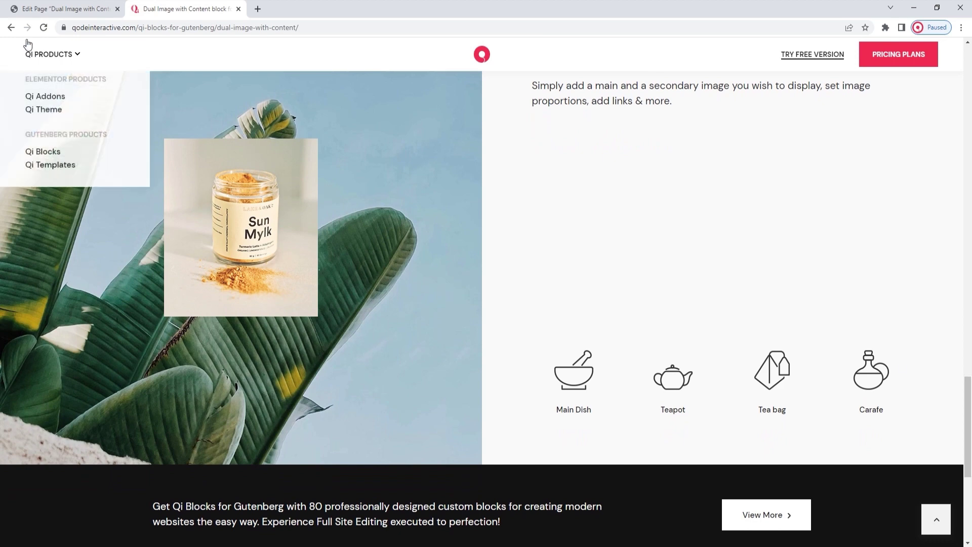
left_click(39, 10)
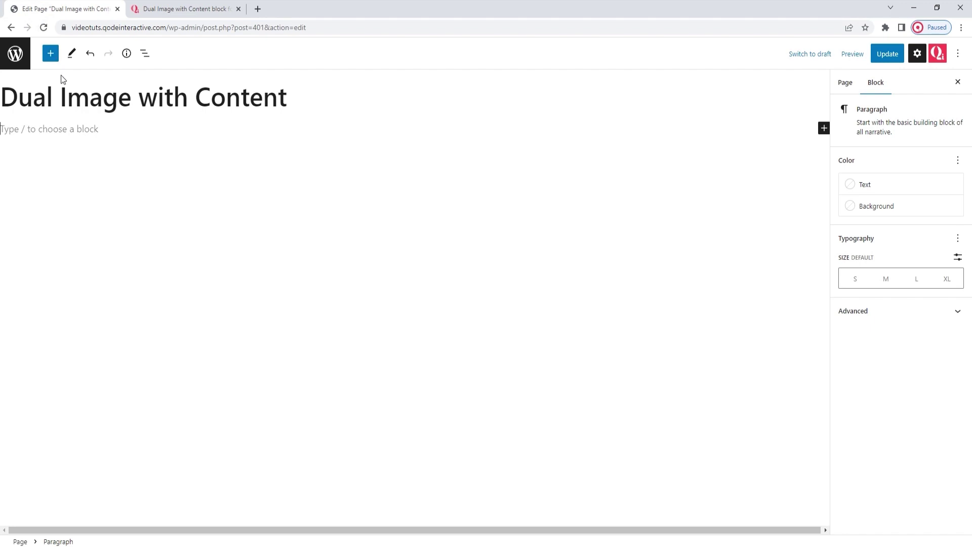
left_click(51, 55)
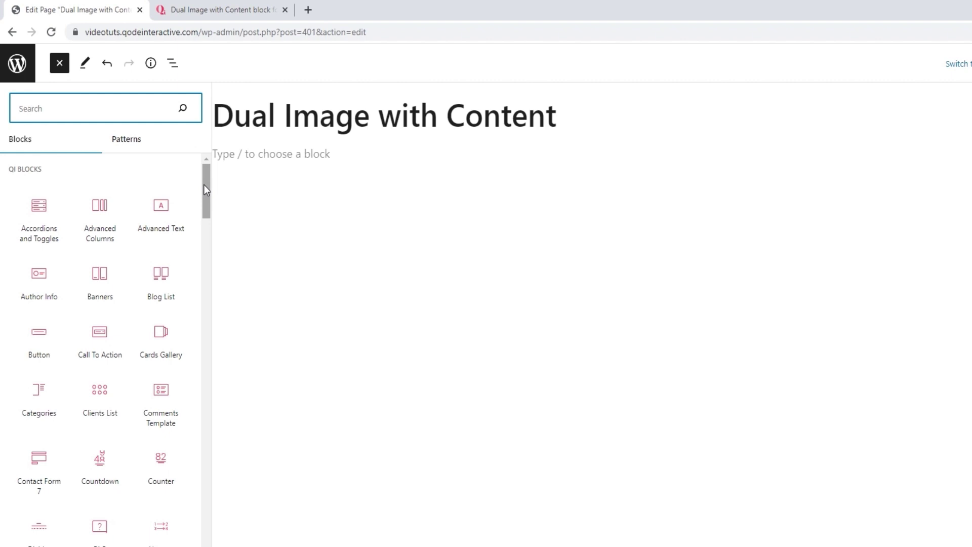
left_click_drag(204, 184, 204, 227)
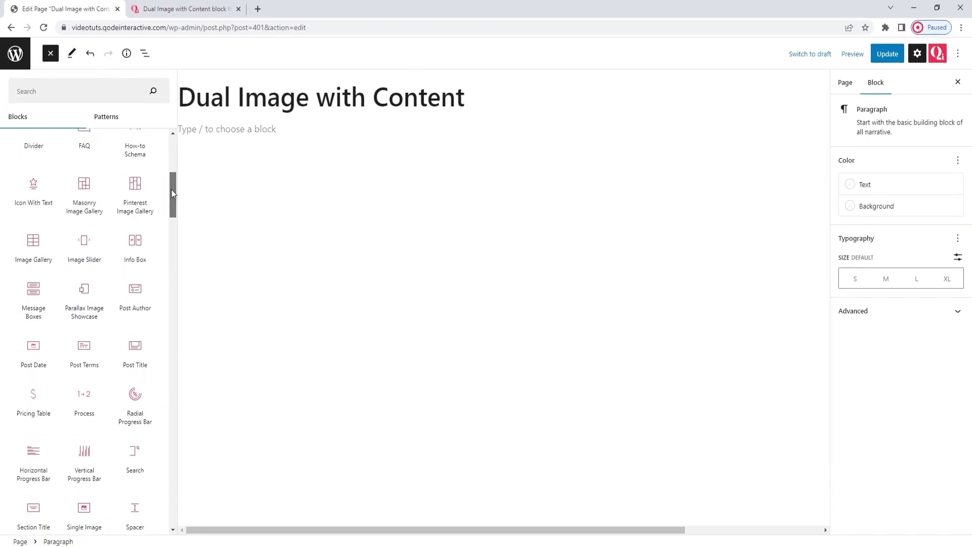
left_click_drag(172, 191, 181, 496)
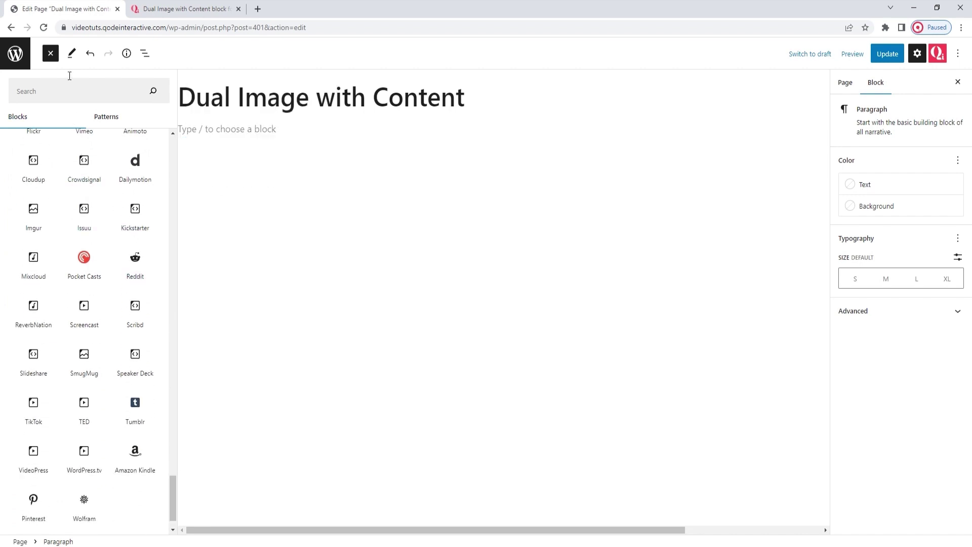
Insert a Dual Image With Content block on the empty line by searching 'dua'
left_click(51, 53)
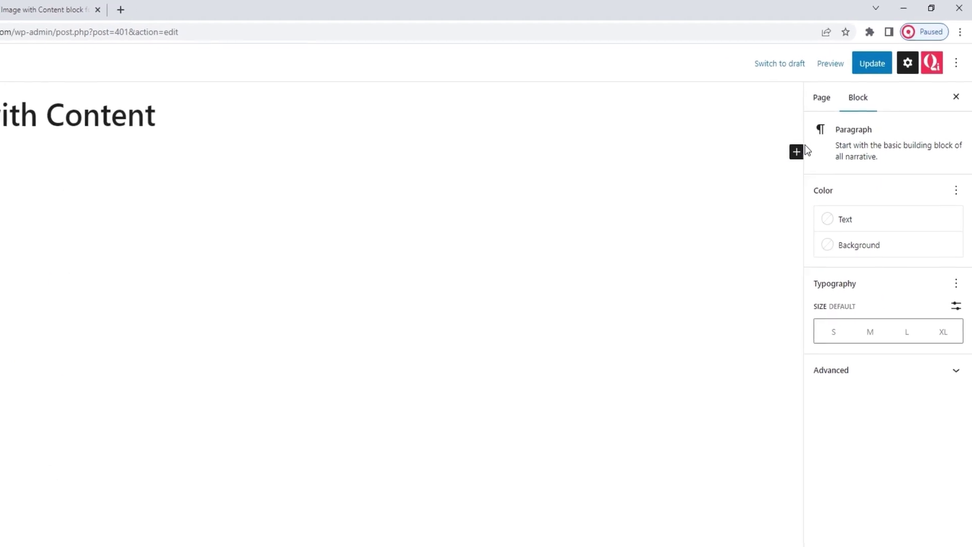
left_click(823, 128)
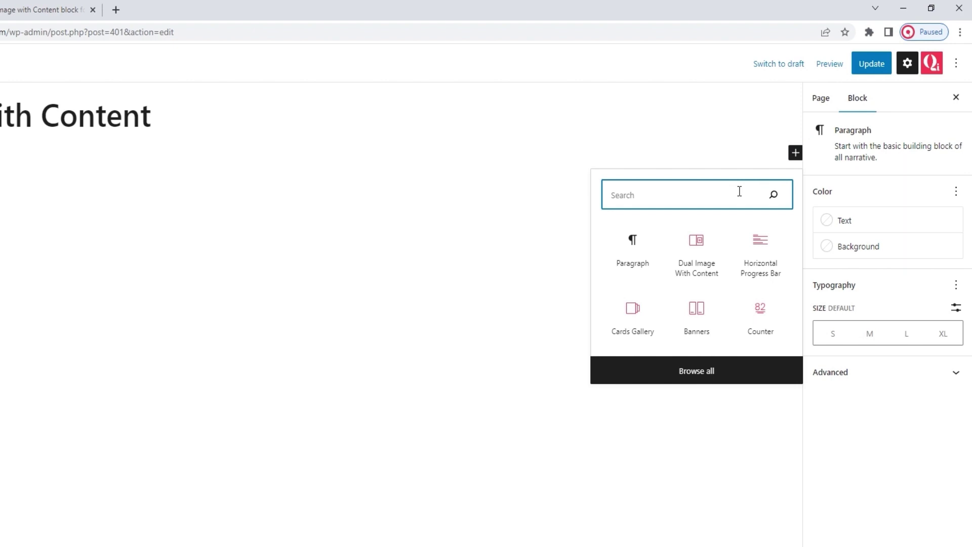
type("dua")
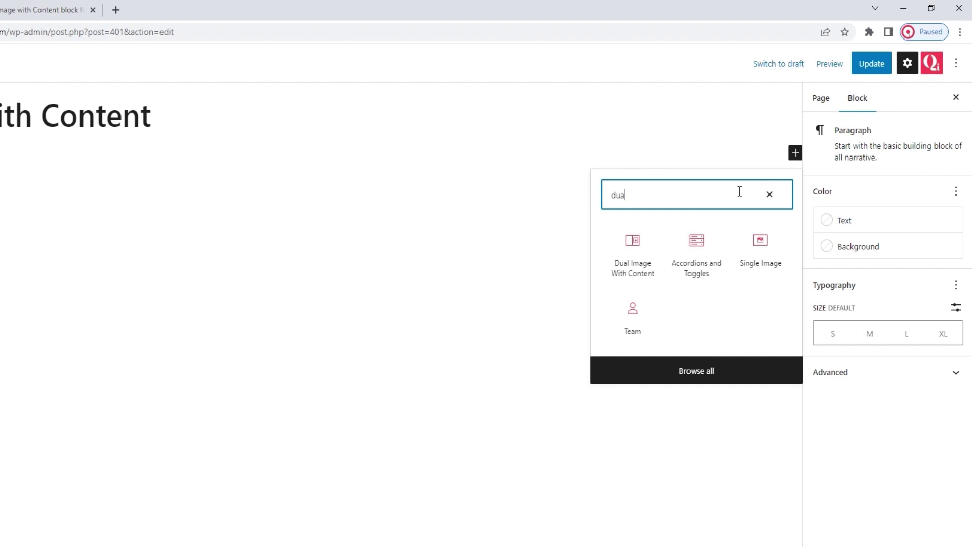
left_click(636, 259)
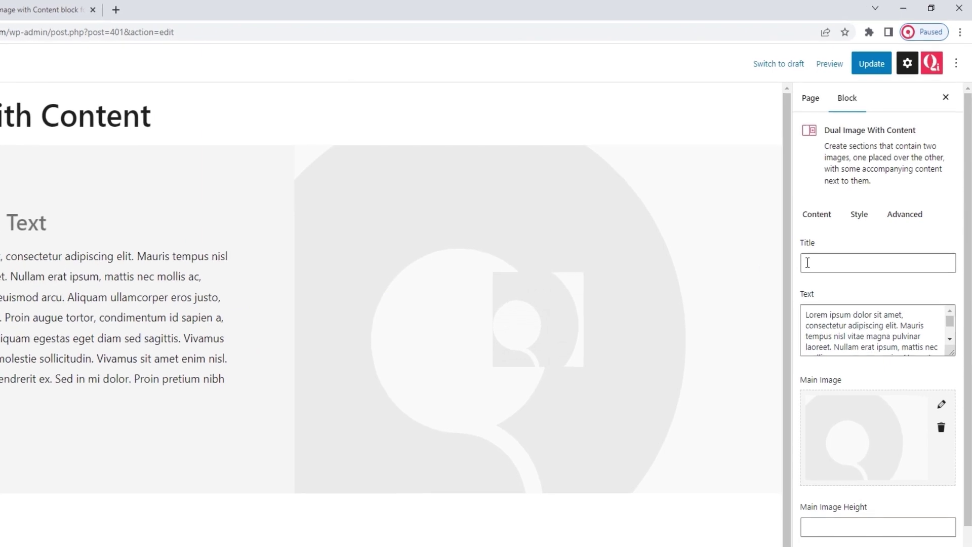
left_click(807, 262)
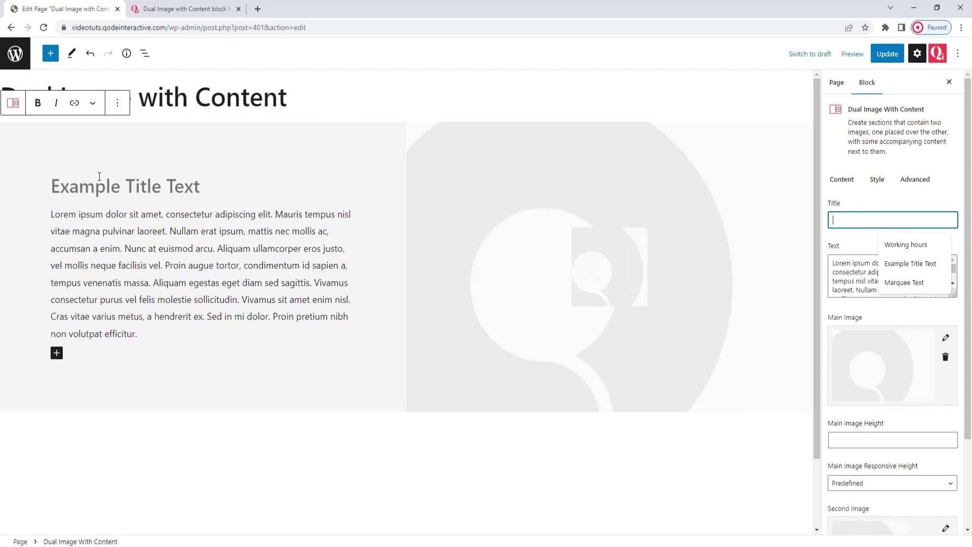
Title the block 'Dual Image' and replace the lorem ipsum with a sentence about main and secondary images
type("Dual I")
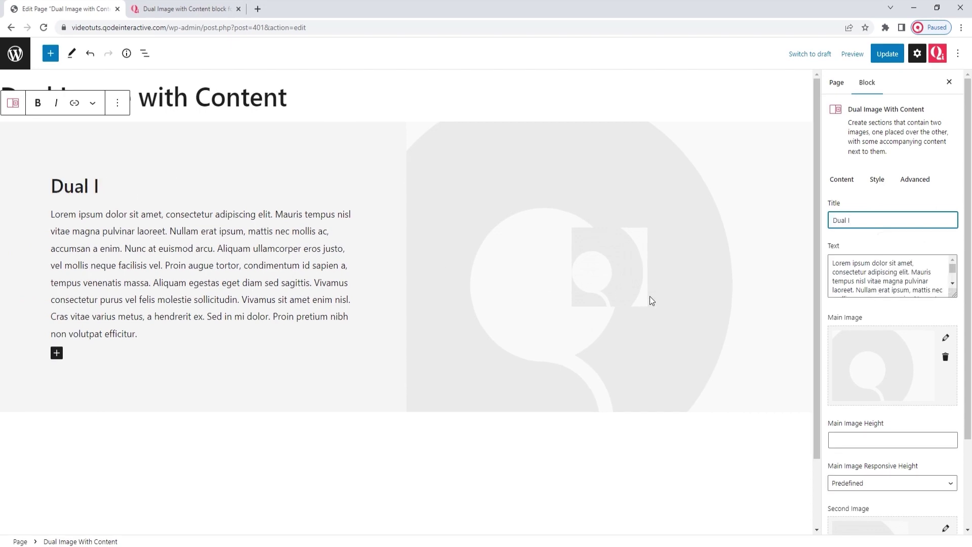
type("mage")
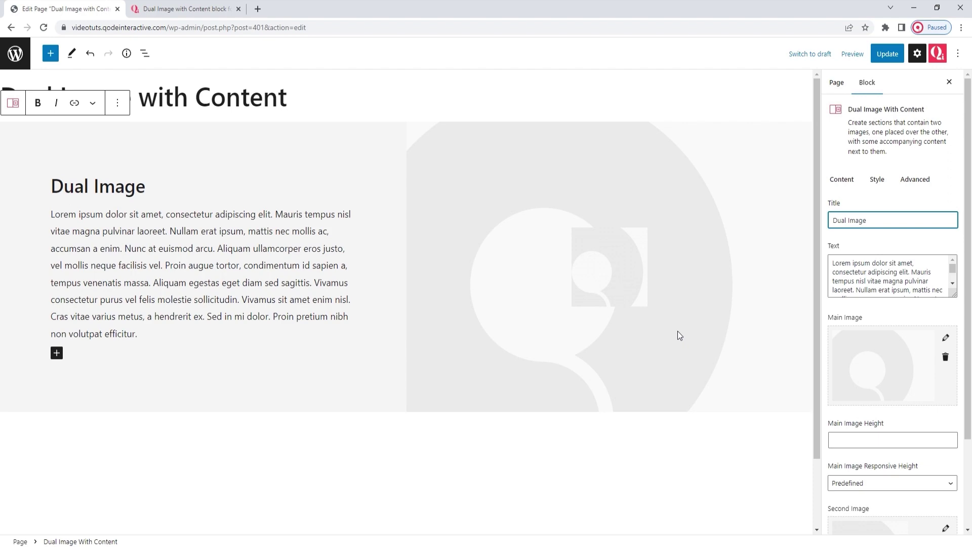
left_click(895, 274)
key("ctrl+a")
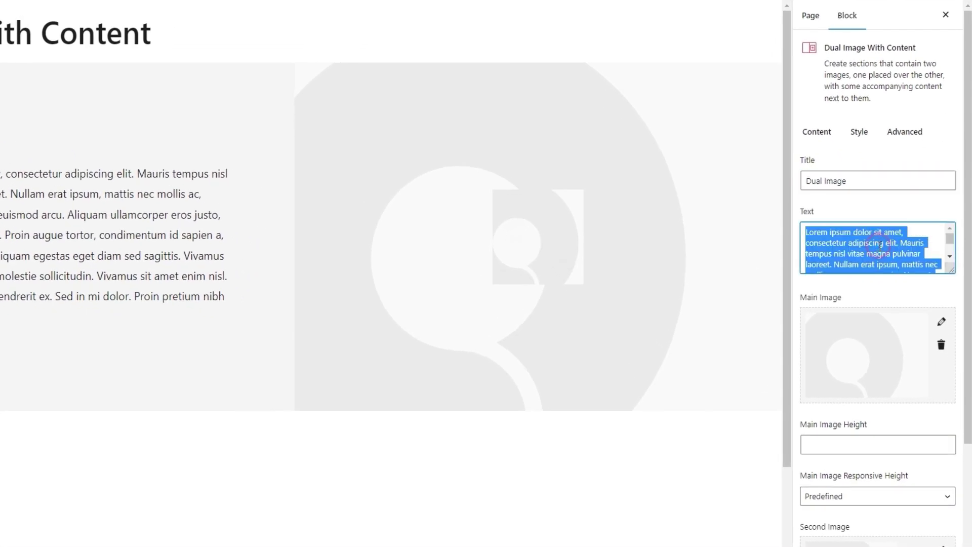
type("Simply ")
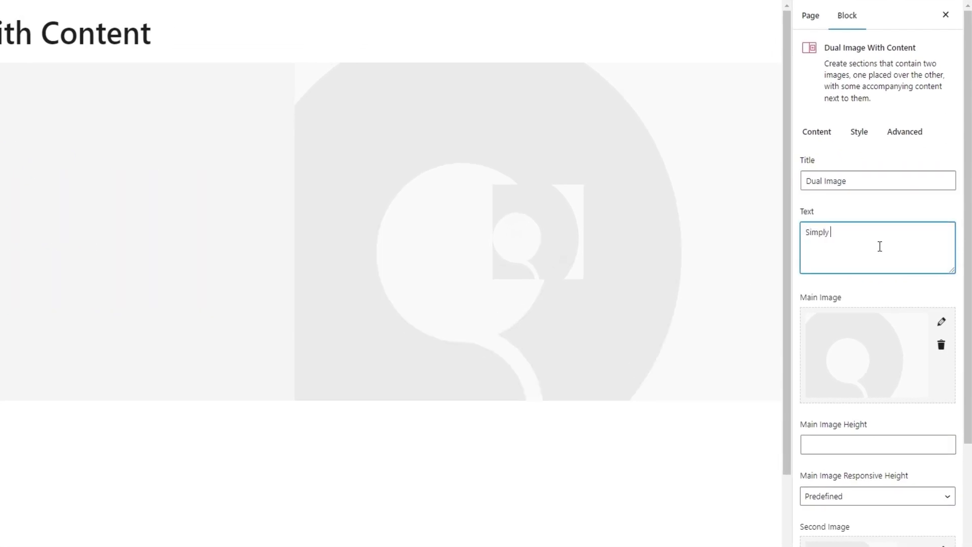
type("add a main and a secondary image you wish to di")
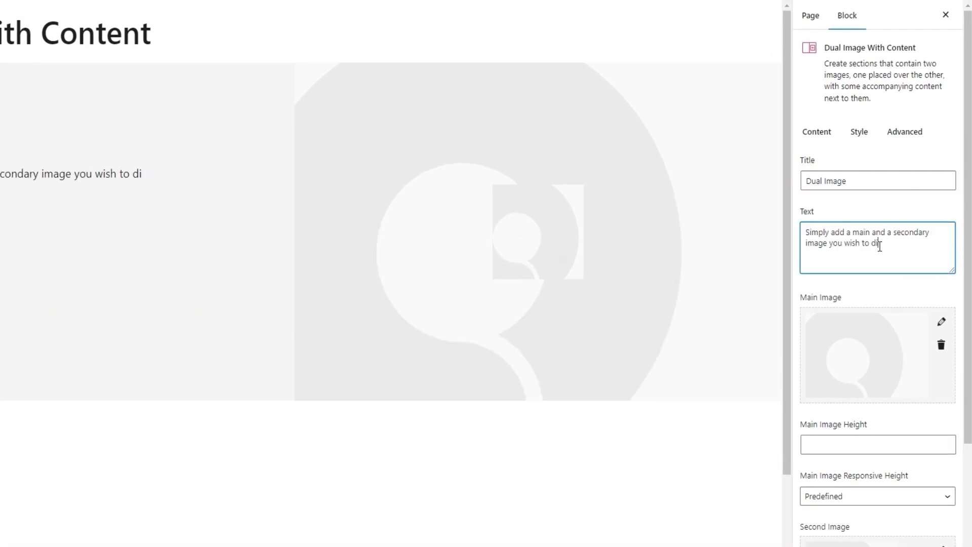
type("splay, set image proportions, add links & more.")
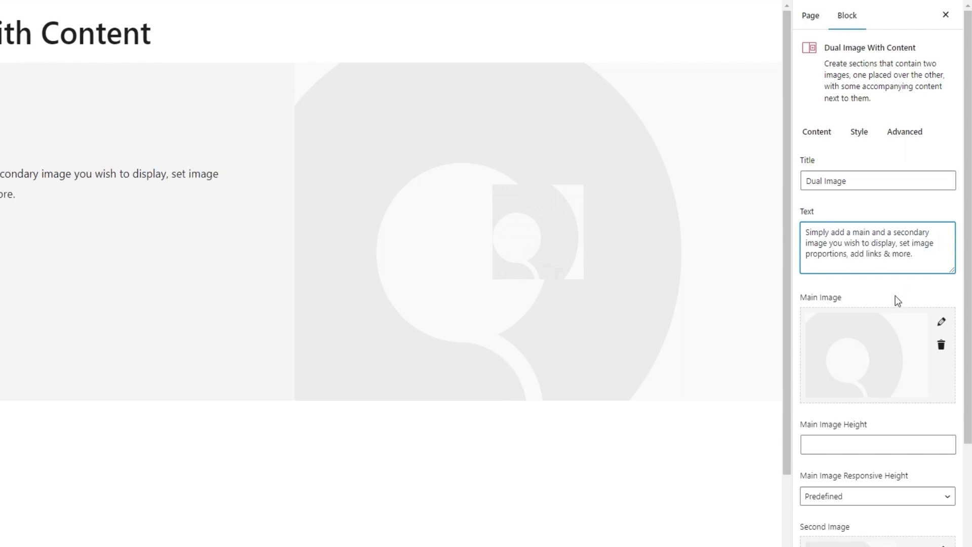
scroll(898, 300, "down", 1)
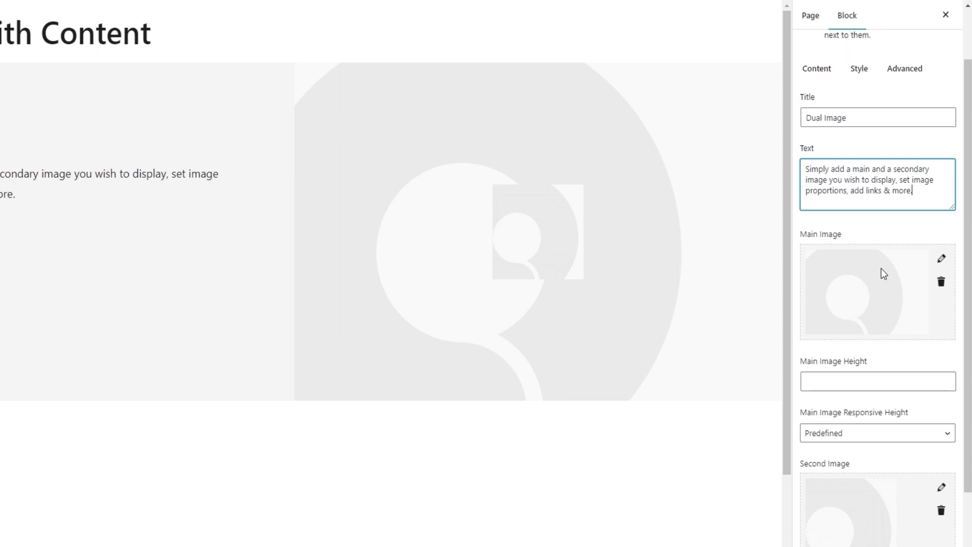
Replace the placeholder main image with the laptop photo from the Media Library
left_click(941, 284)
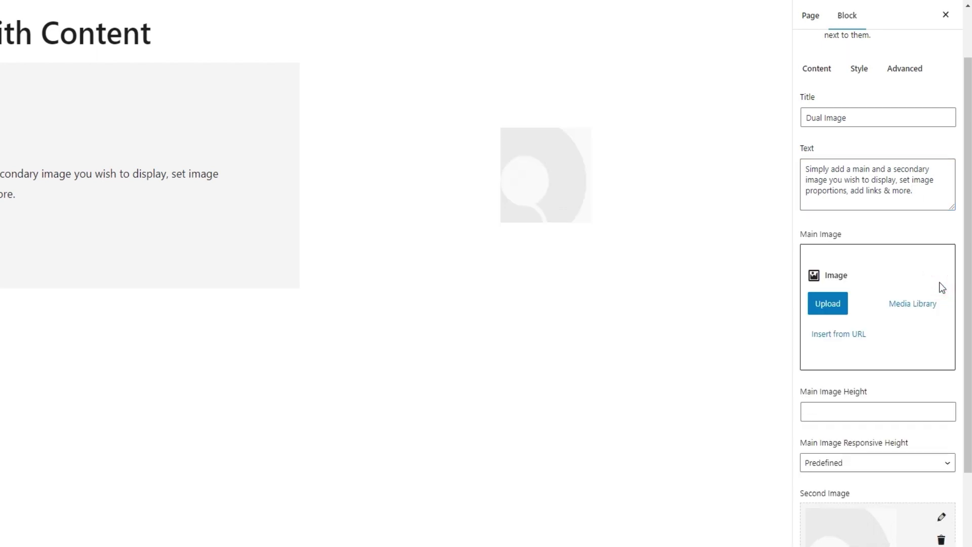
left_click(917, 304)
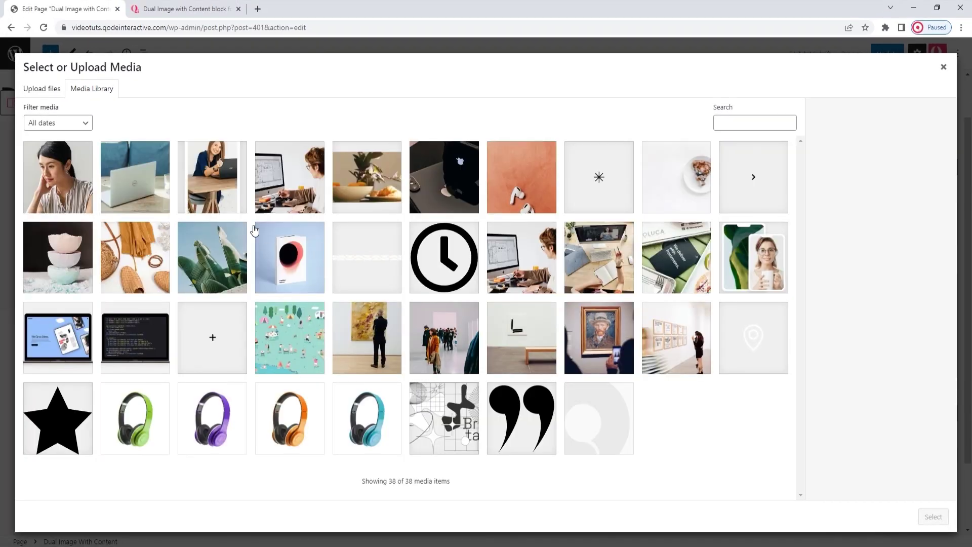
left_click(135, 177)
left_click(939, 513)
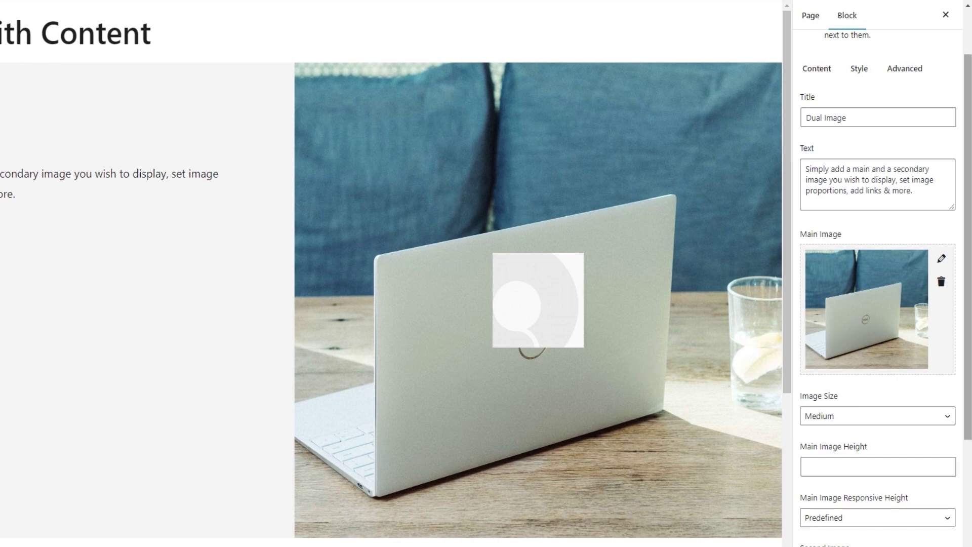
scroll(881, 371, "down", 2)
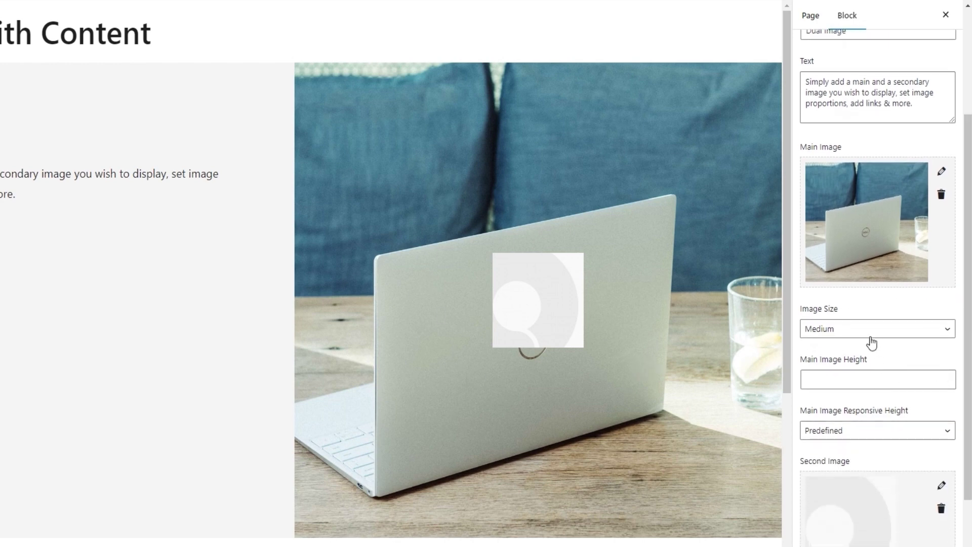
Set the main image size to Full Size after trying Thumbnail and Custom
left_click(870, 332)
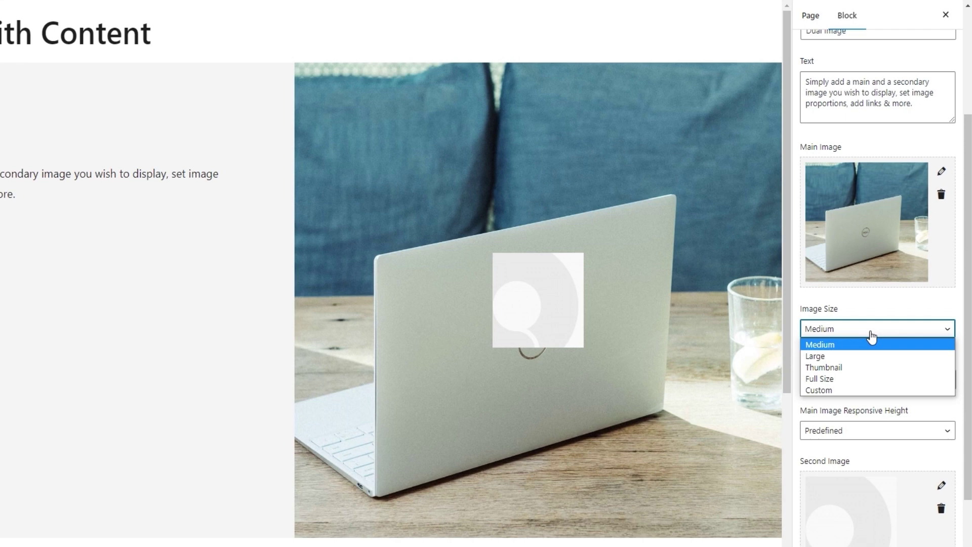
left_click(868, 367)
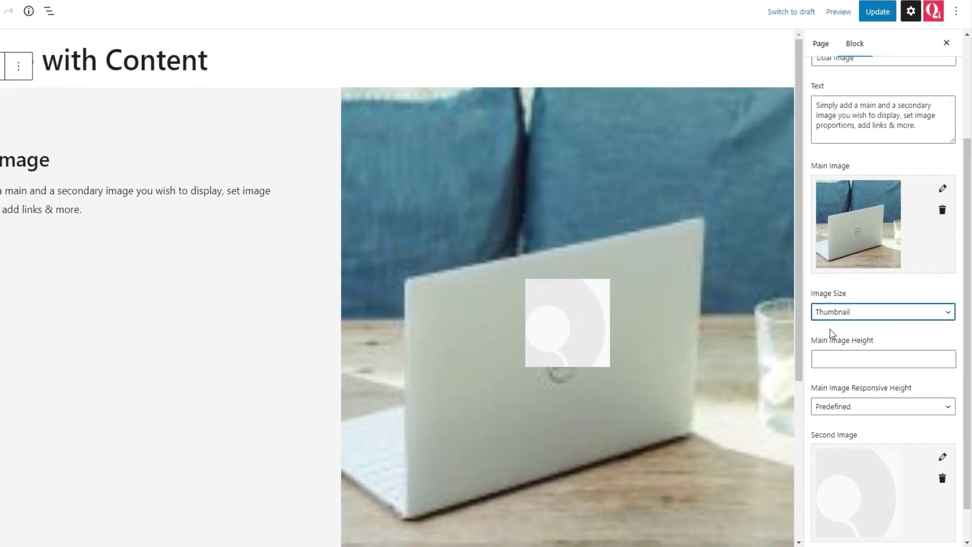
left_click(893, 323)
left_click(850, 365)
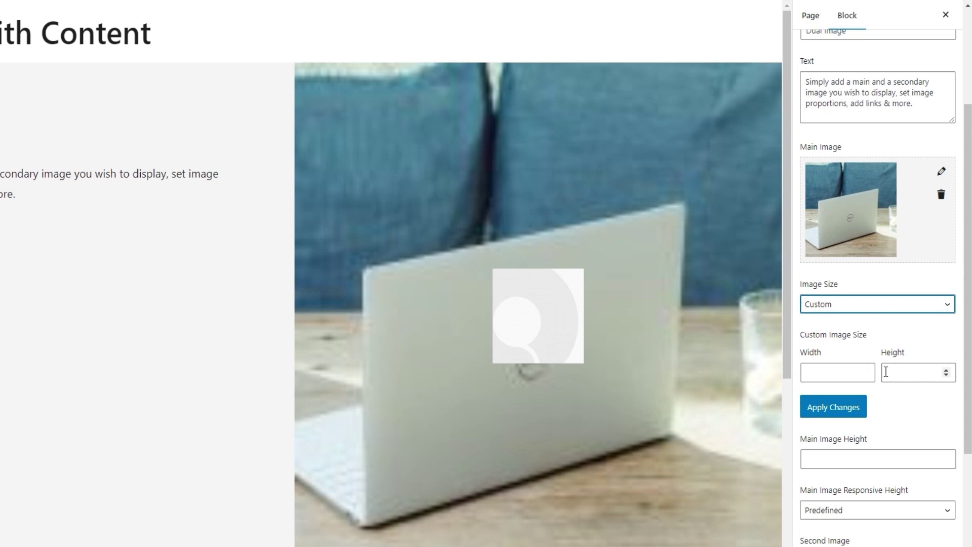
left_click(846, 309)
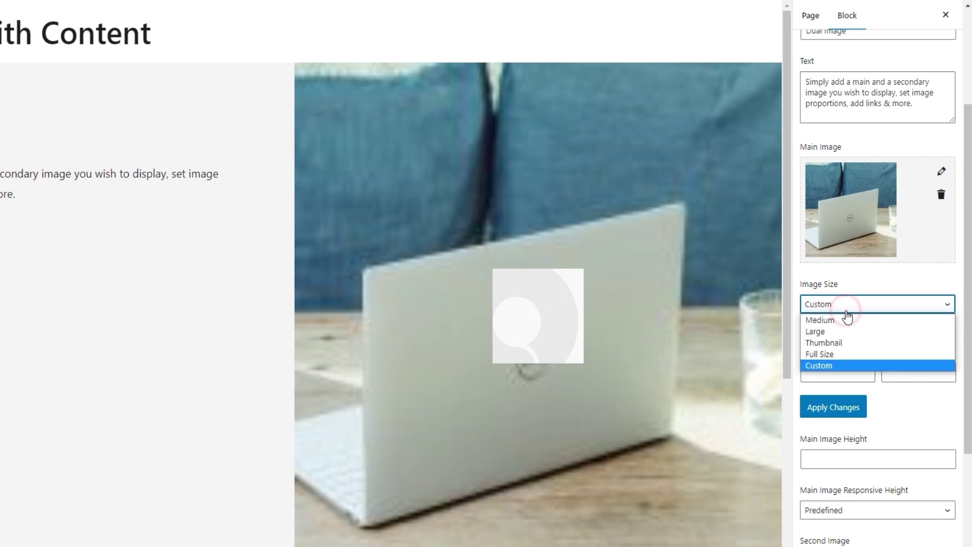
left_click(844, 357)
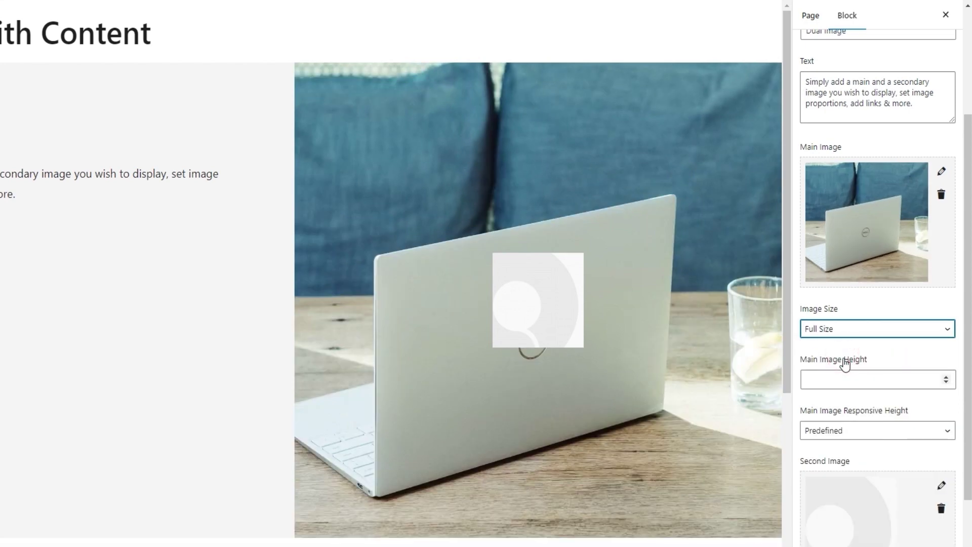
scroll(893, 349, "down", 1)
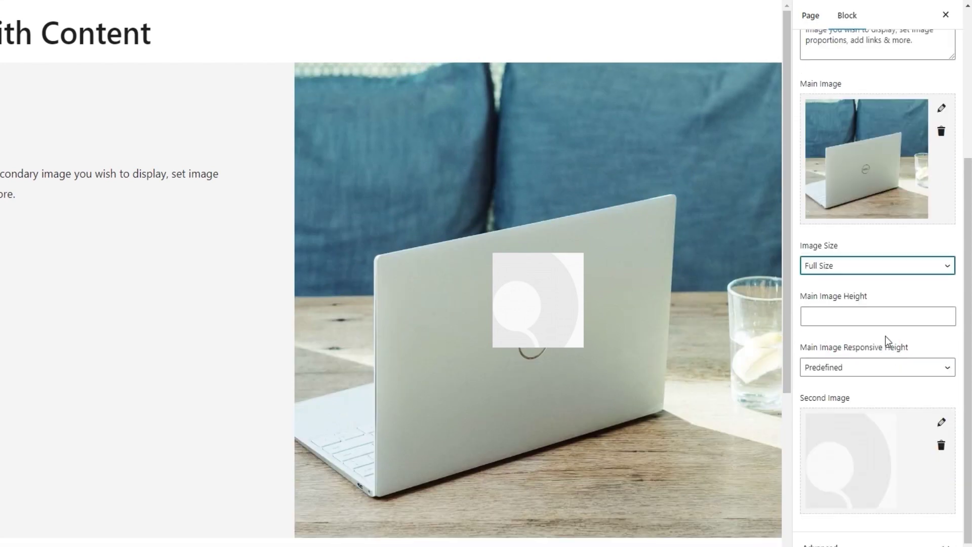
left_click(866, 319)
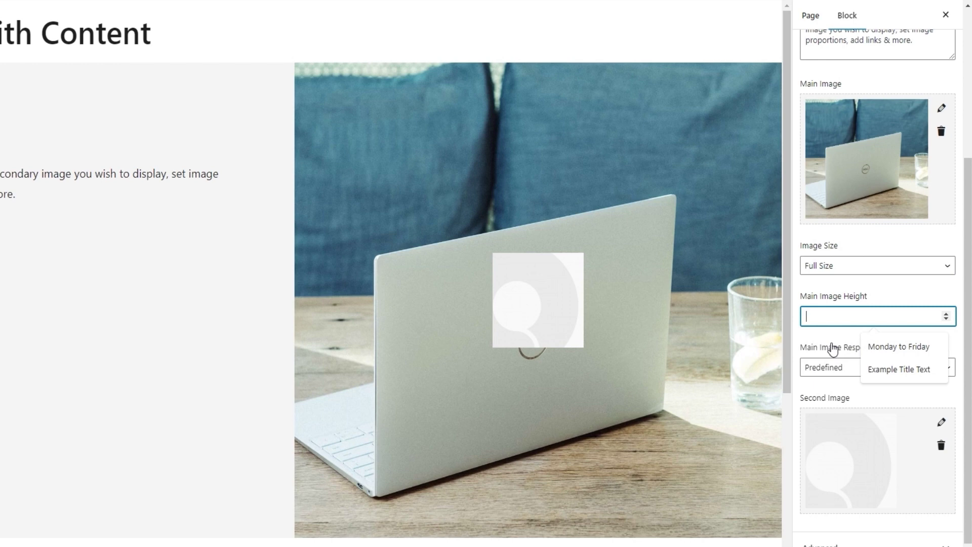
type("900")
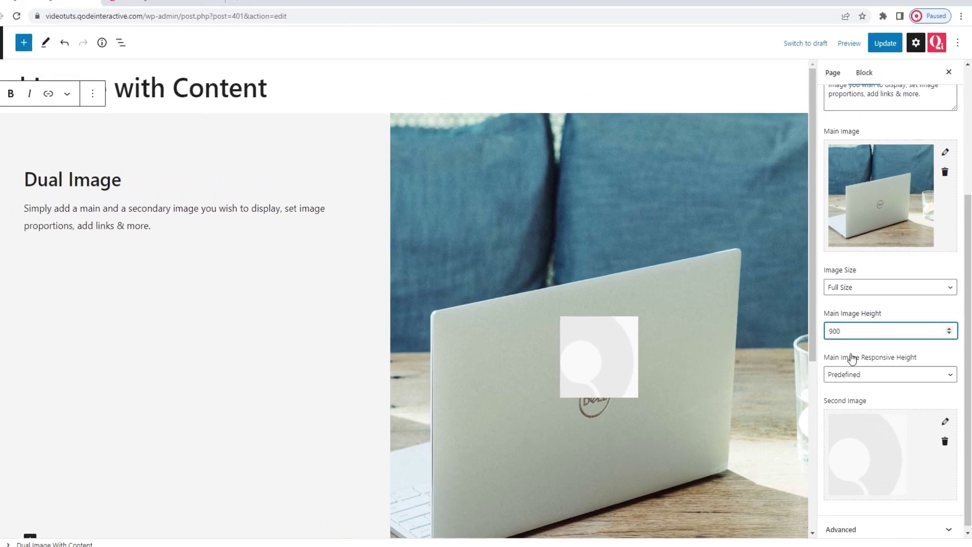
left_click_drag(818, 330, 816, 377)
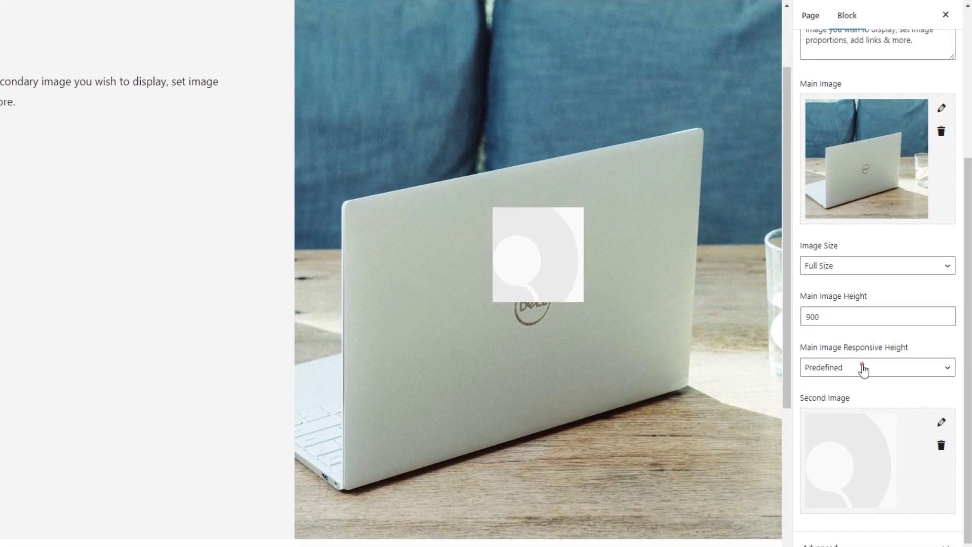
Switch the Main Image Responsive Height to Custom
left_click(871, 374)
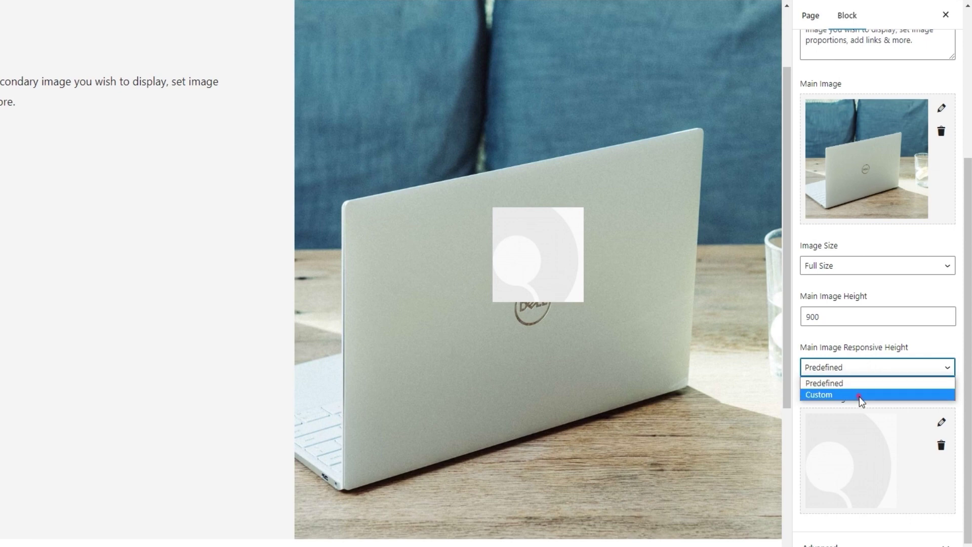
left_click(859, 396)
scroll(860, 414, "down", 1)
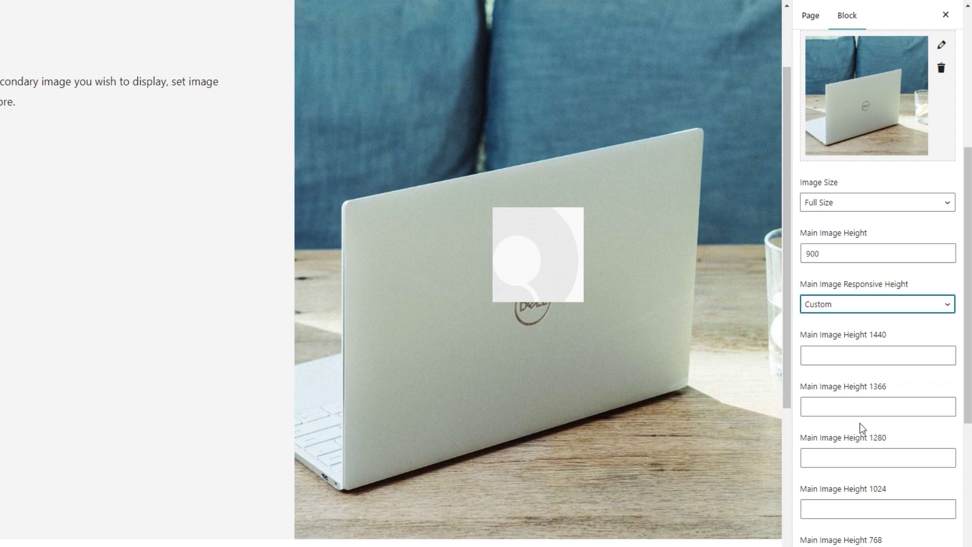
scroll(859, 423, "down", 2)
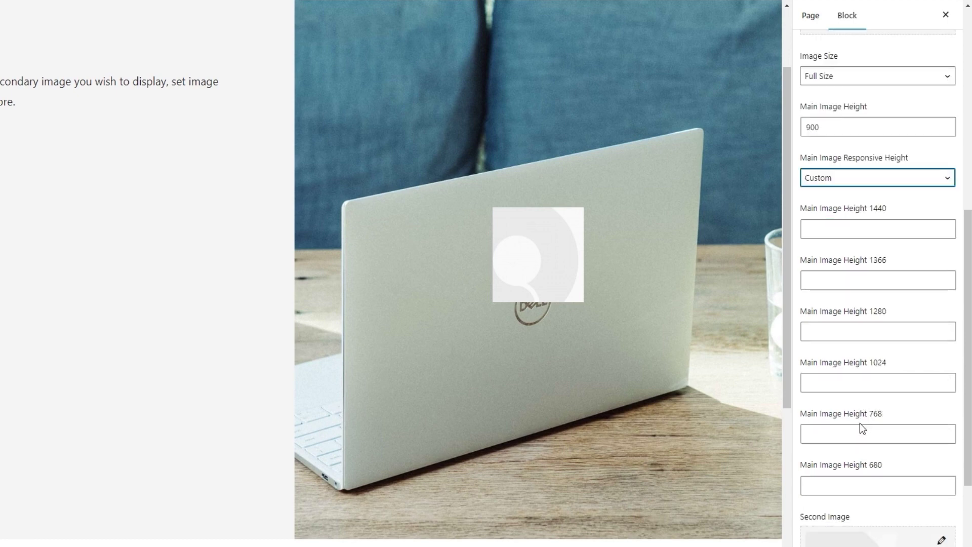
scroll(859, 423, "up", 1)
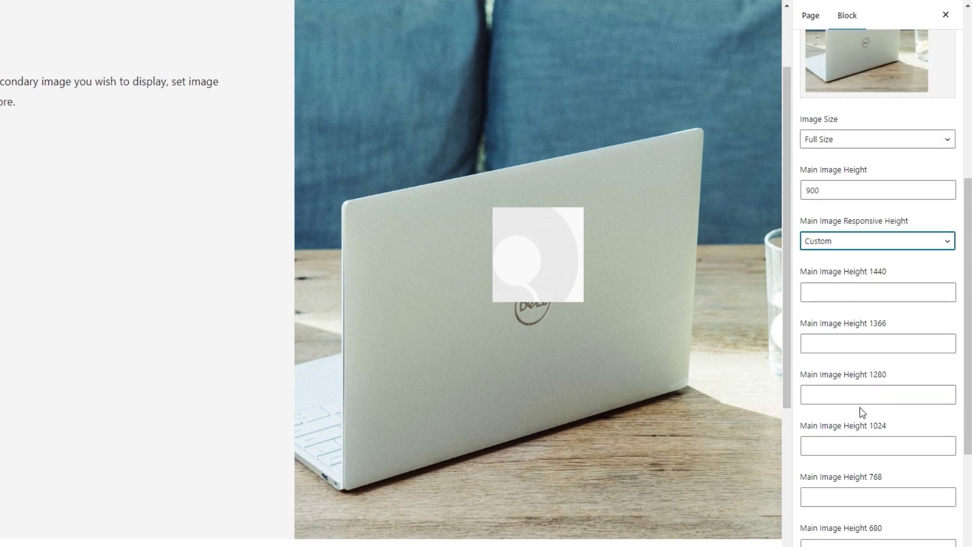
Enter main image heights 685, 590, 600, 650 and 650 for the 1440–768 screen widths
left_click(854, 294)
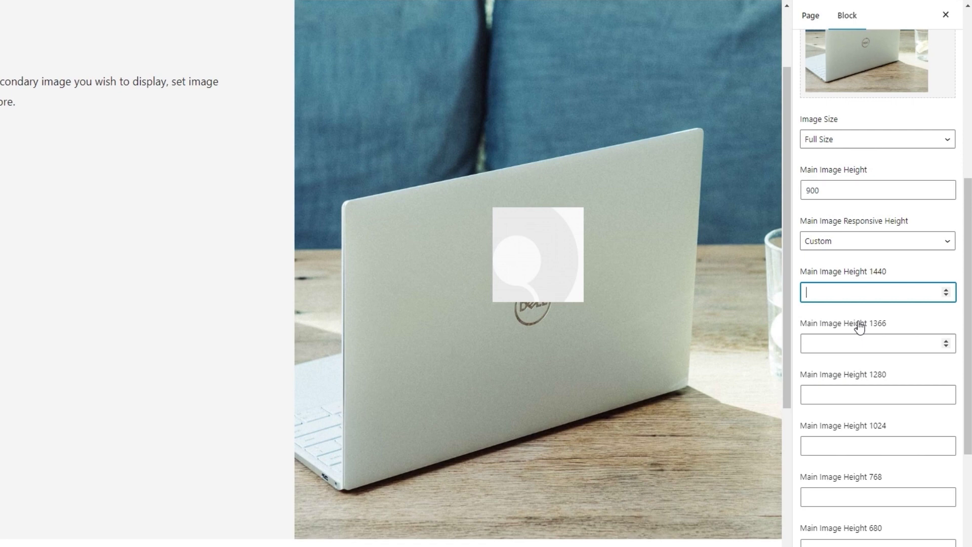
type("685")
left_click(866, 344)
type("590")
left_click(858, 394)
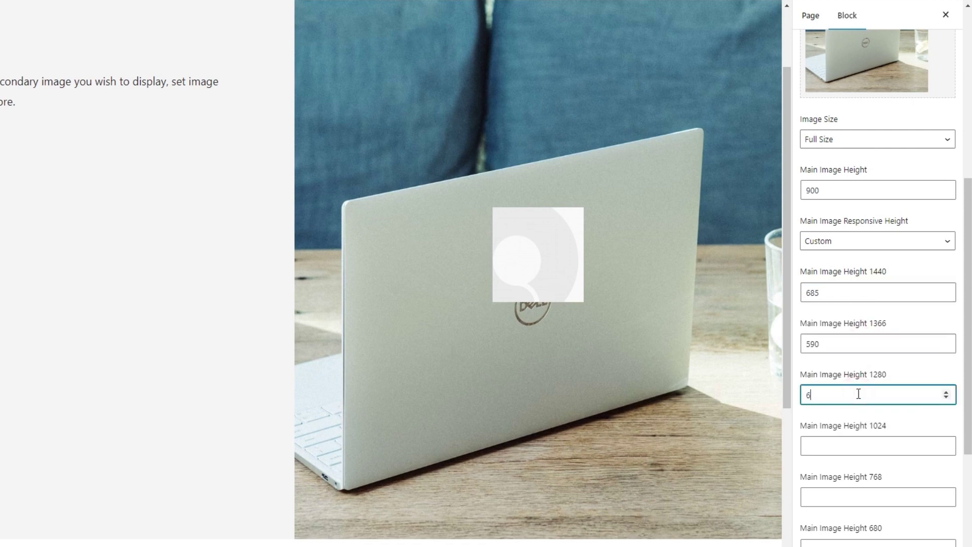
type("600")
left_click(853, 443)
type("650")
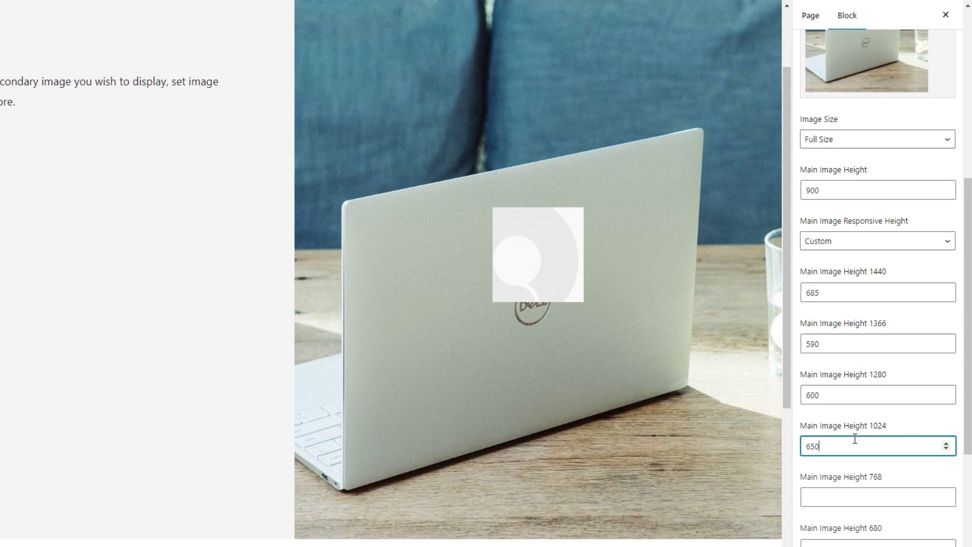
scroll(855, 438, "down", 1)
left_click(846, 434)
type("650")
left_click(834, 485)
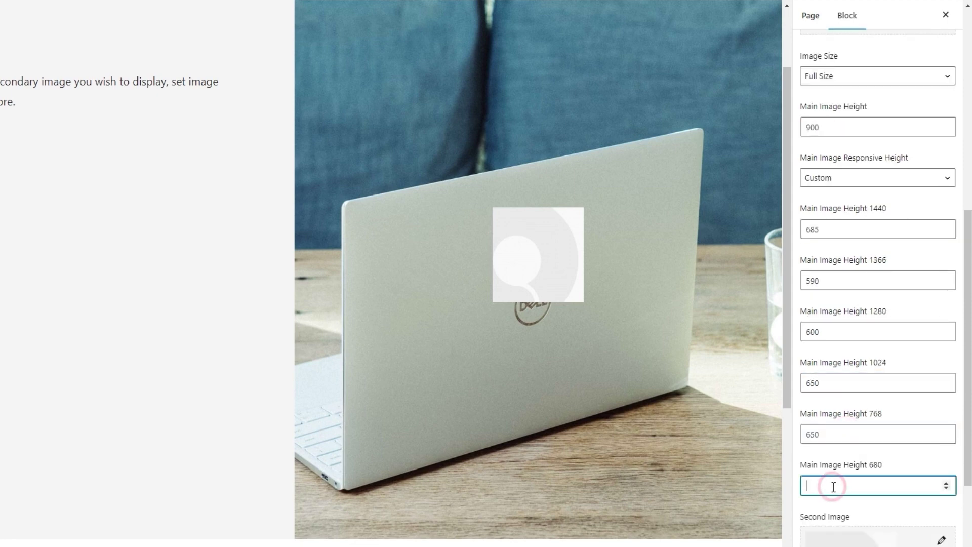
Set the main image height for 680 screens to 500
type("500")
left_click(887, 453)
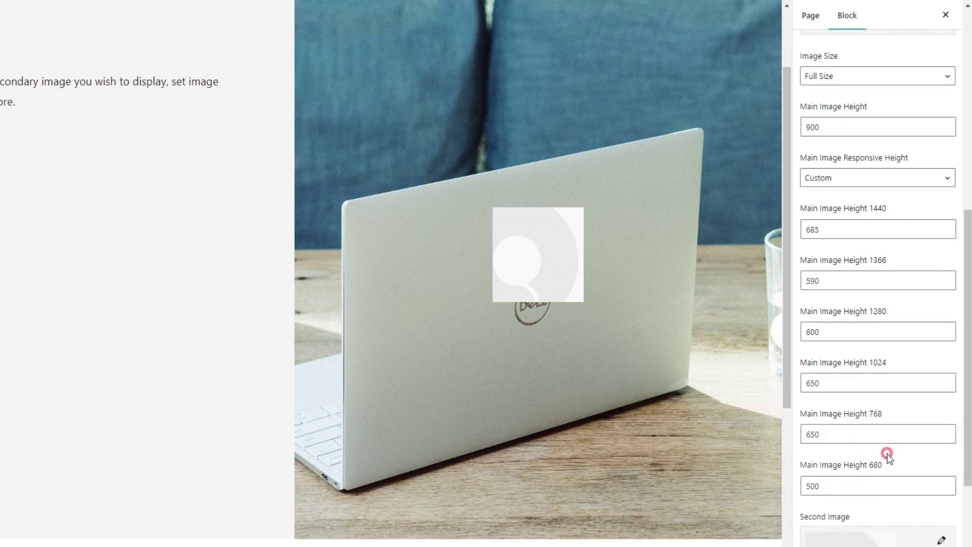
scroll(887, 453, "down", 2)
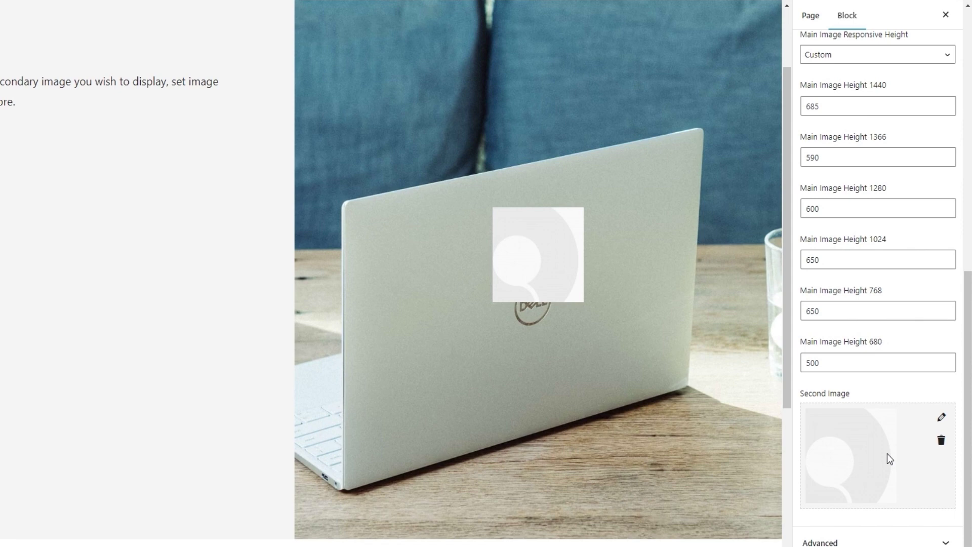
Replace the placeholder second image with the woman's portrait from the Media Library
left_click(941, 440)
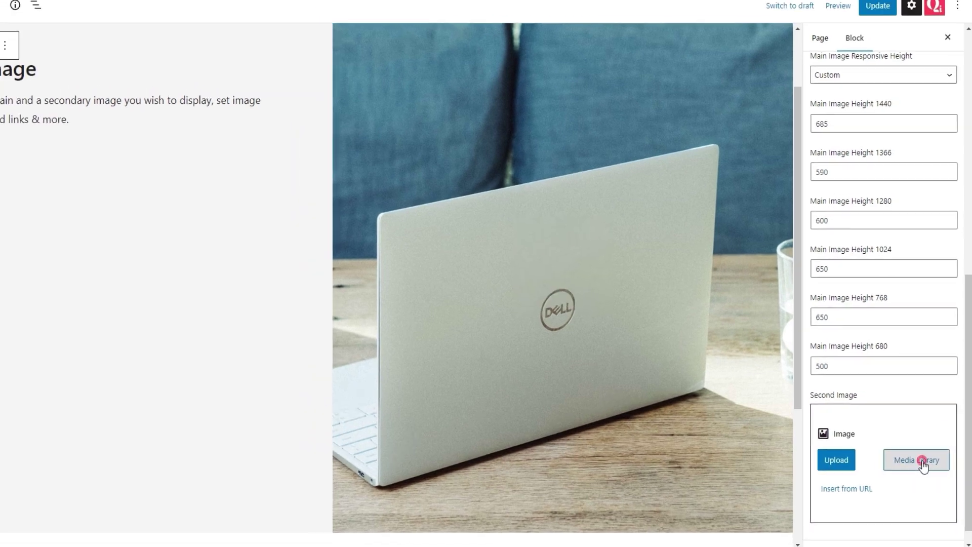
left_click(913, 462)
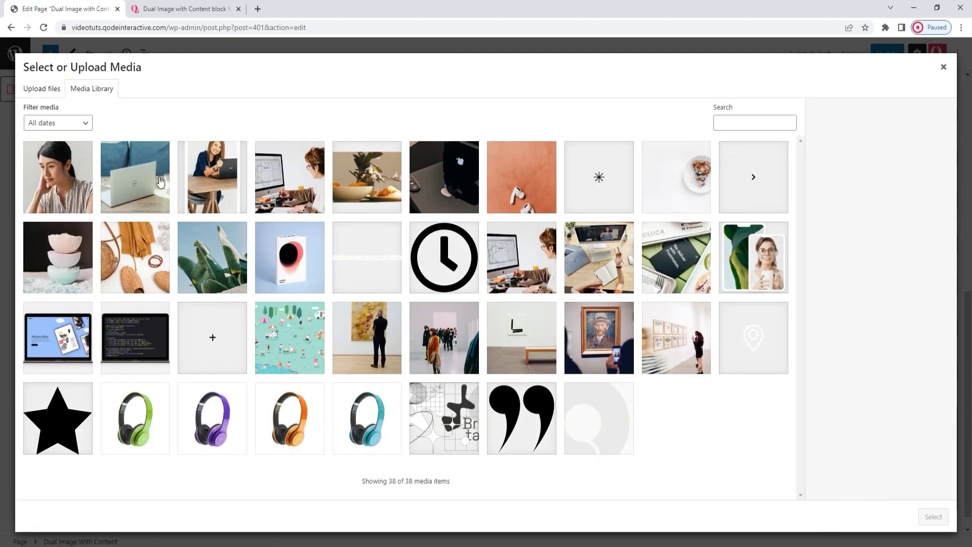
left_click(64, 185)
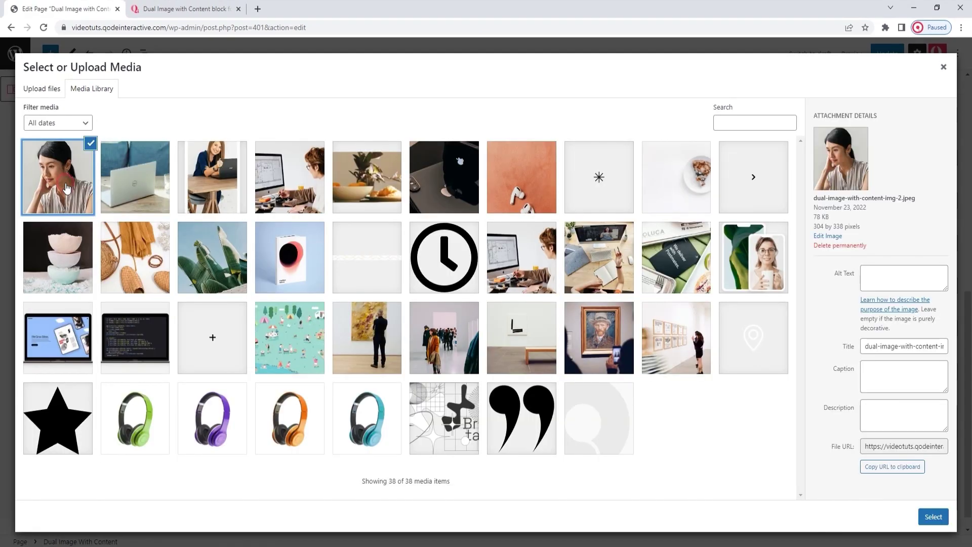
left_click(930, 518)
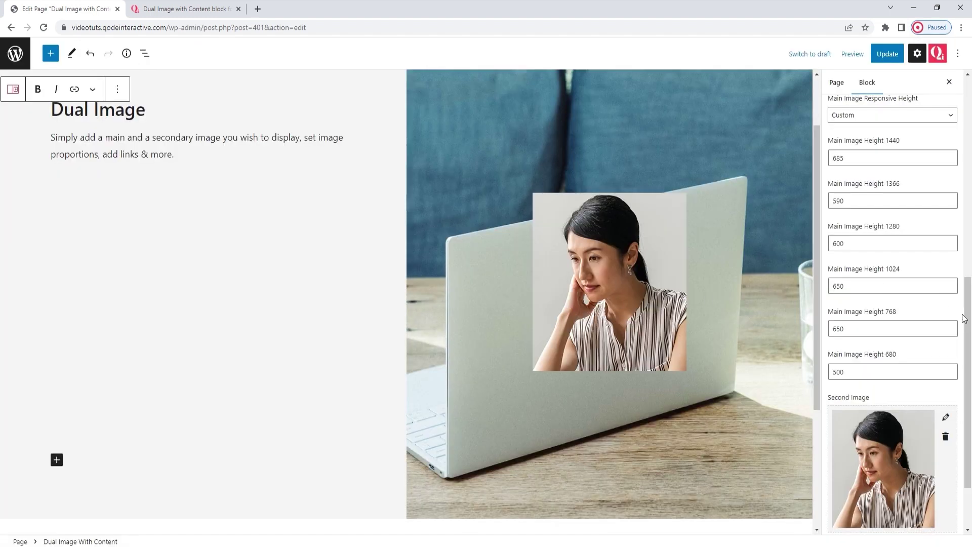
scroll(964, 314, "down", 2)
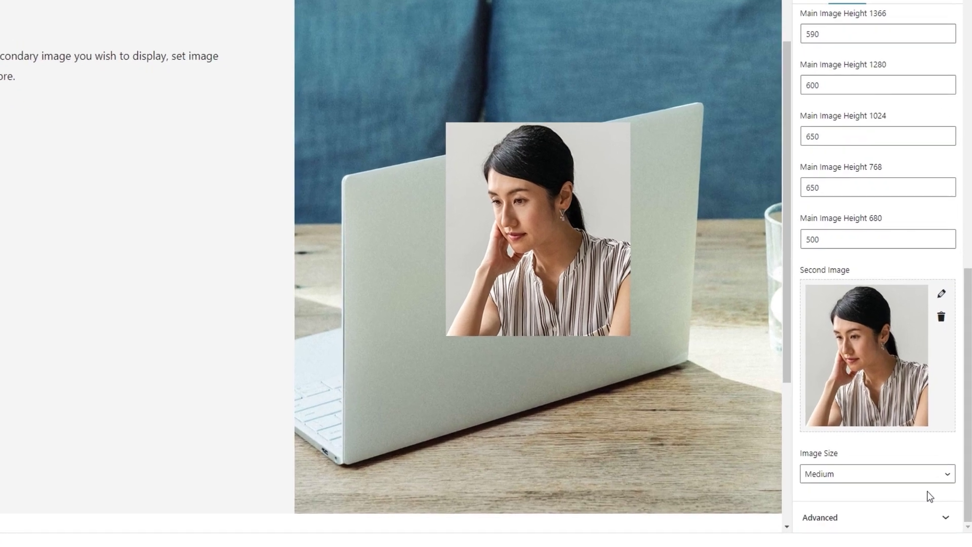
Set the second image size to Full Size
left_click(889, 481)
left_click(873, 511)
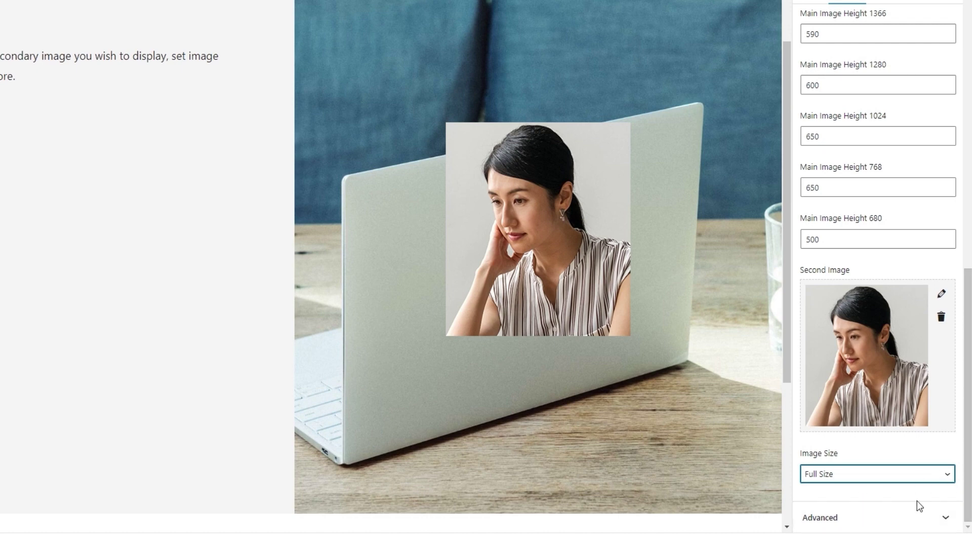
left_click(916, 514)
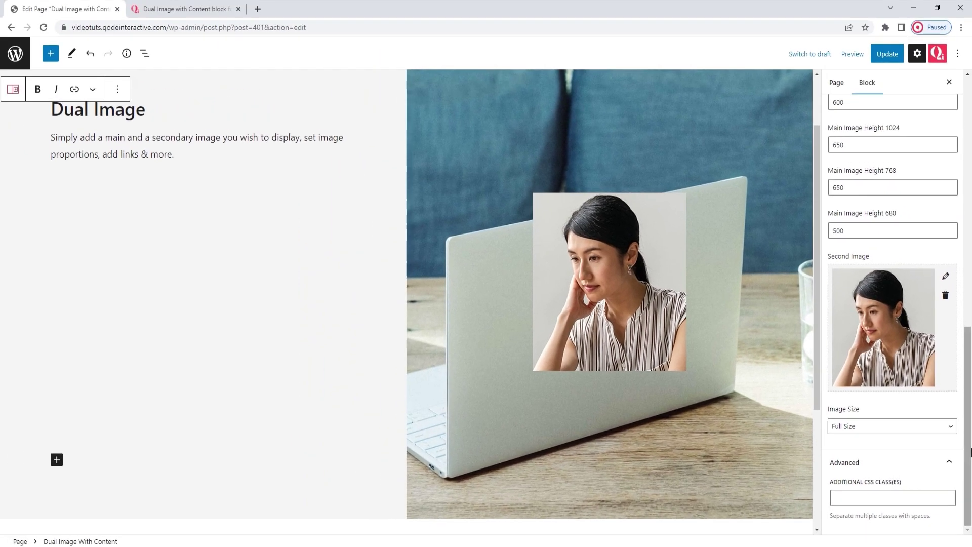
scroll(970, 336, "up", 3)
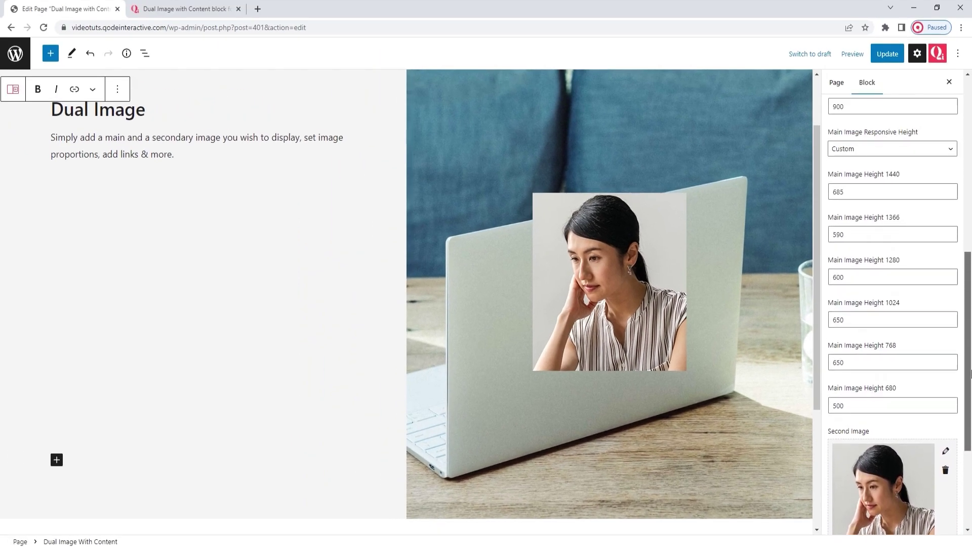
left_click_drag(969, 374, 970, 202)
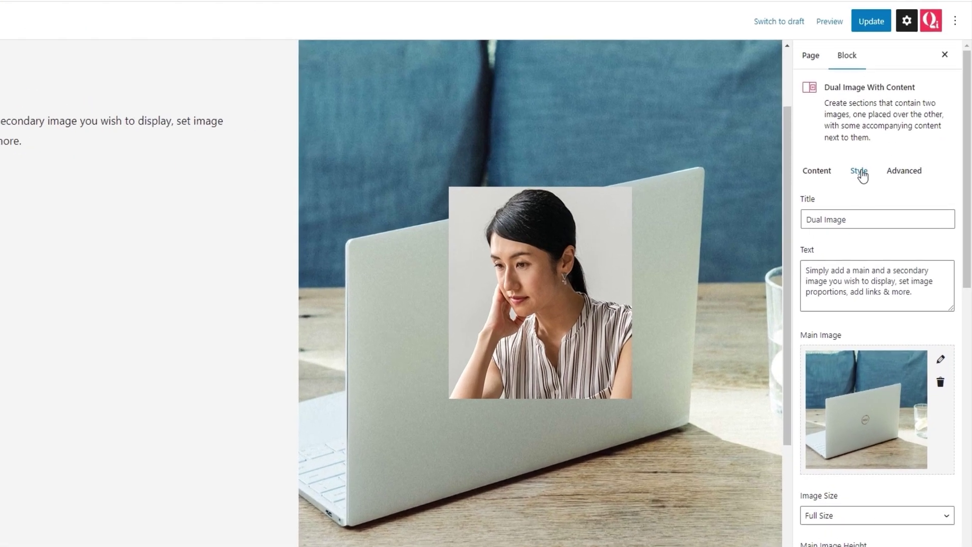
In the Style settings, set Content Position to Content Right from Image
left_click(877, 180)
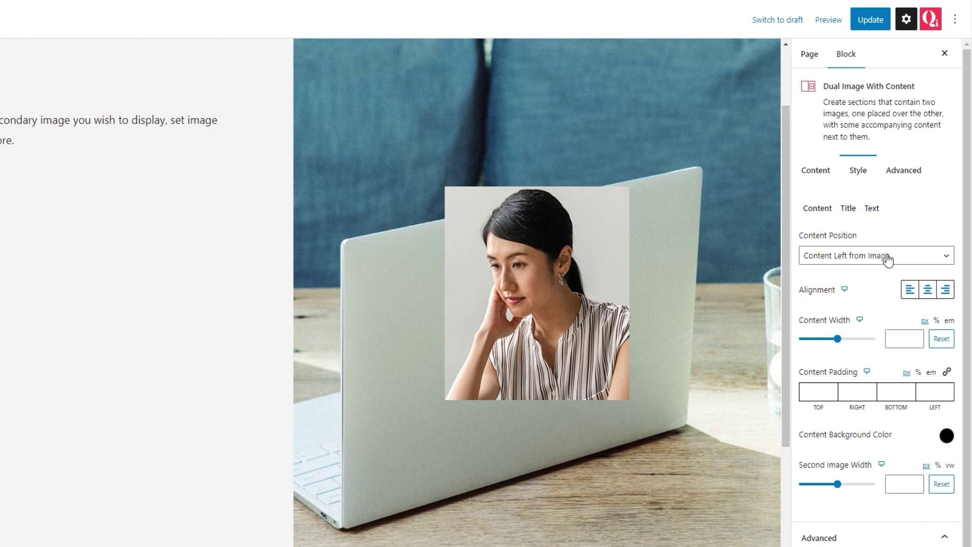
left_click(890, 269)
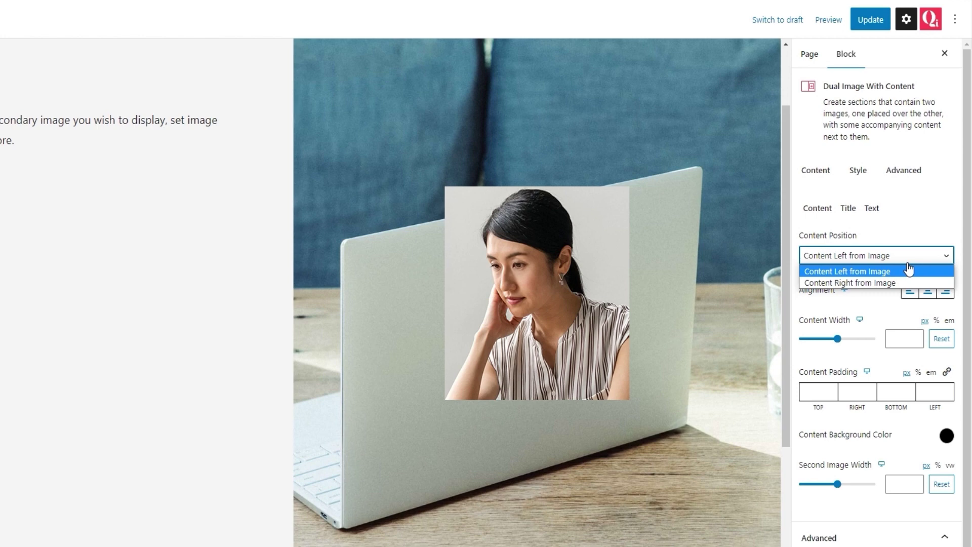
left_click(907, 283)
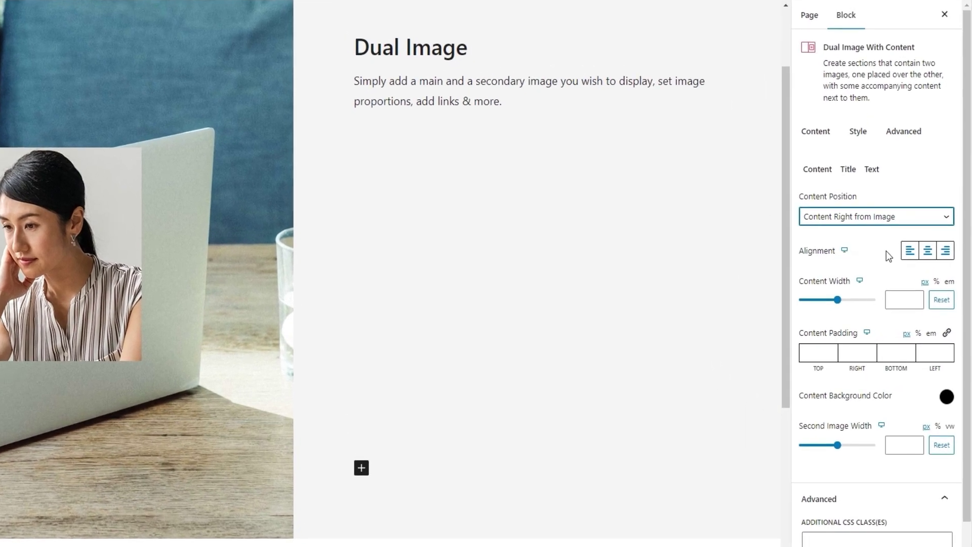
Try centre and right alignment for the title and text, then settle on left
left_click(927, 252)
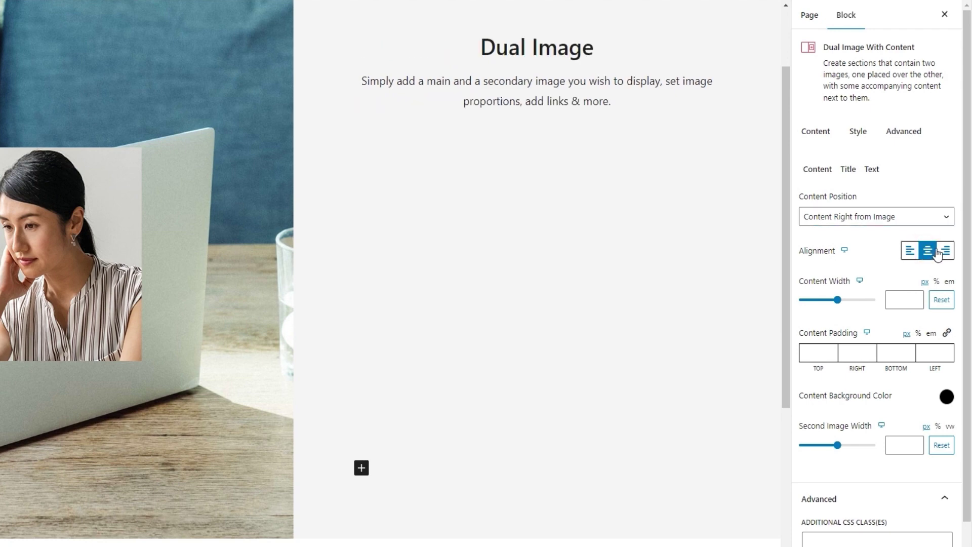
left_click(945, 251)
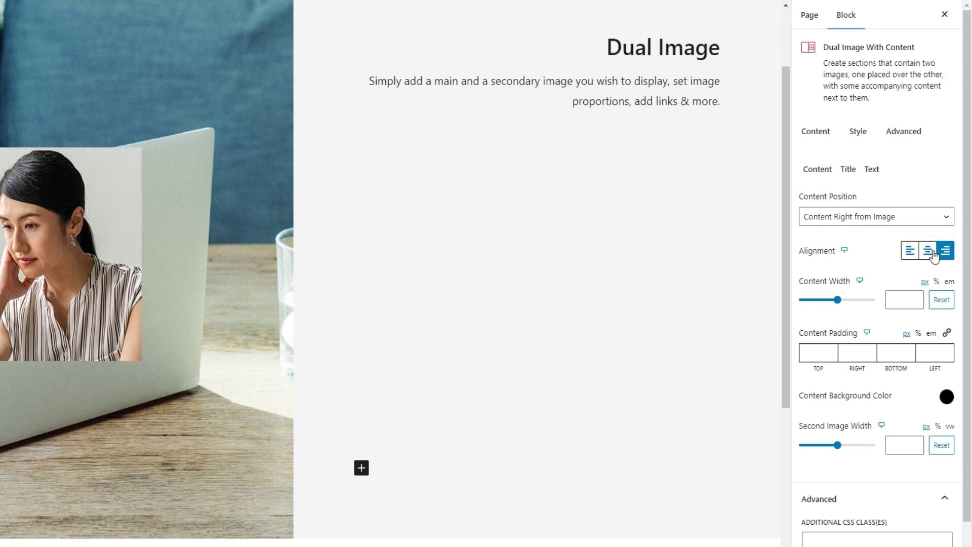
left_click(908, 254)
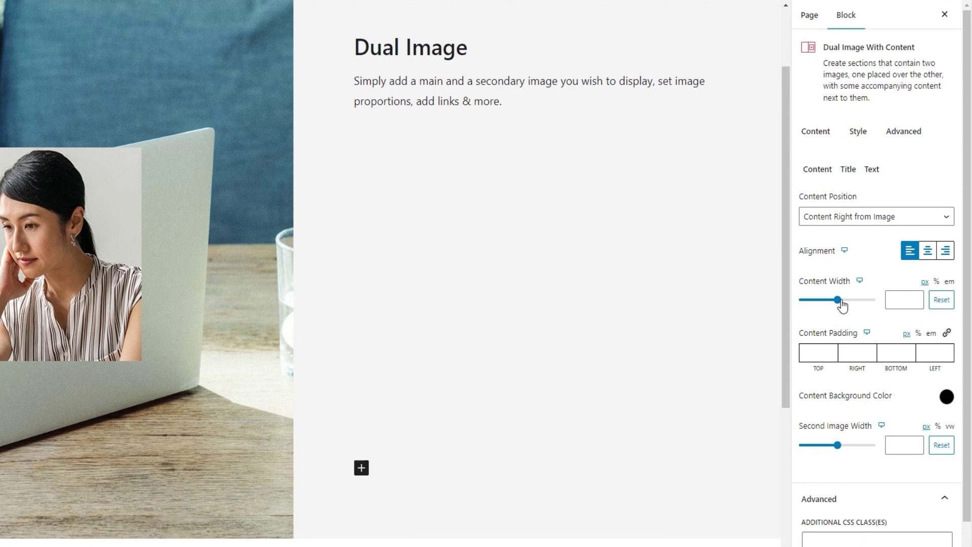
left_click_drag(839, 301, 841, 300)
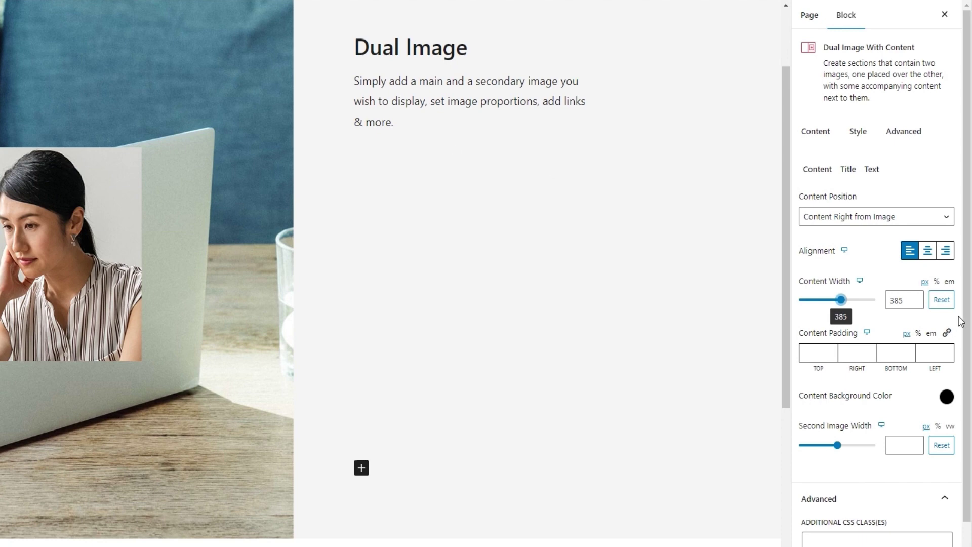
left_click(942, 300)
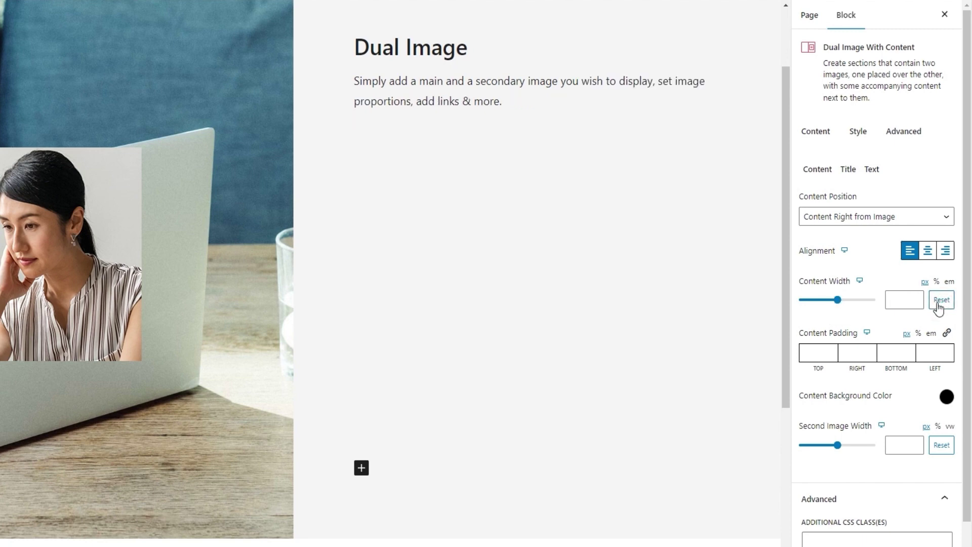
left_click_drag(970, 274, 970, 302)
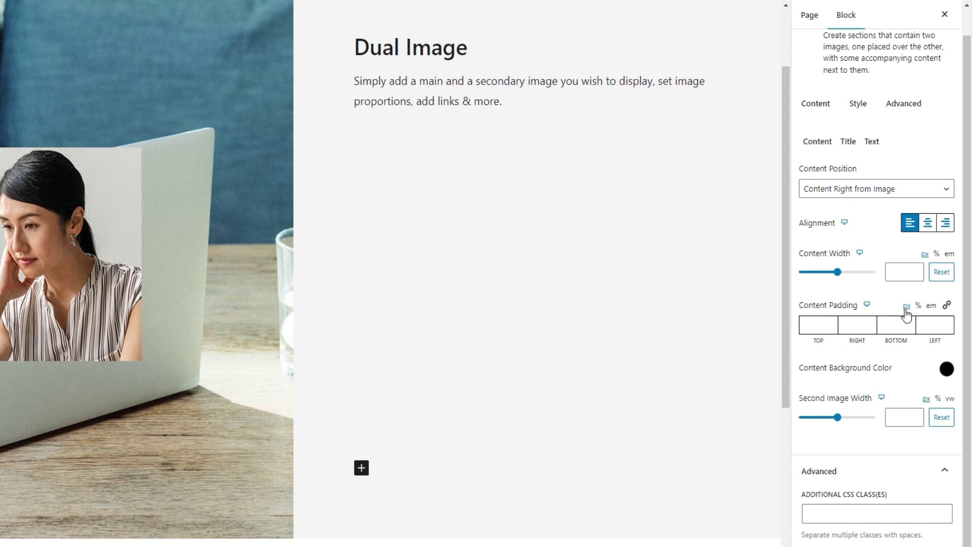
Switch the content padding unit to percent and enter the top padding value
left_click(919, 305)
left_click(815, 327)
type("40")
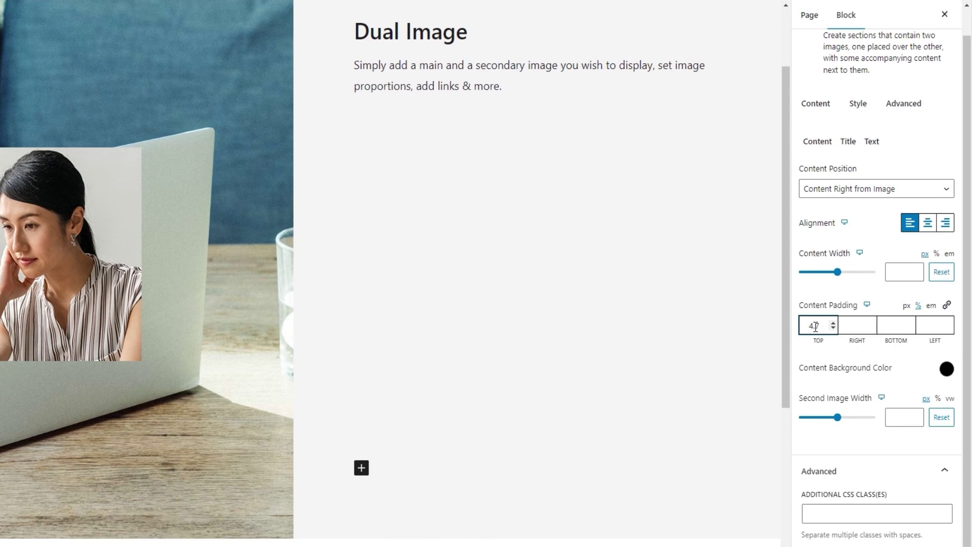
left_click_drag(784, 150, 784, 110)
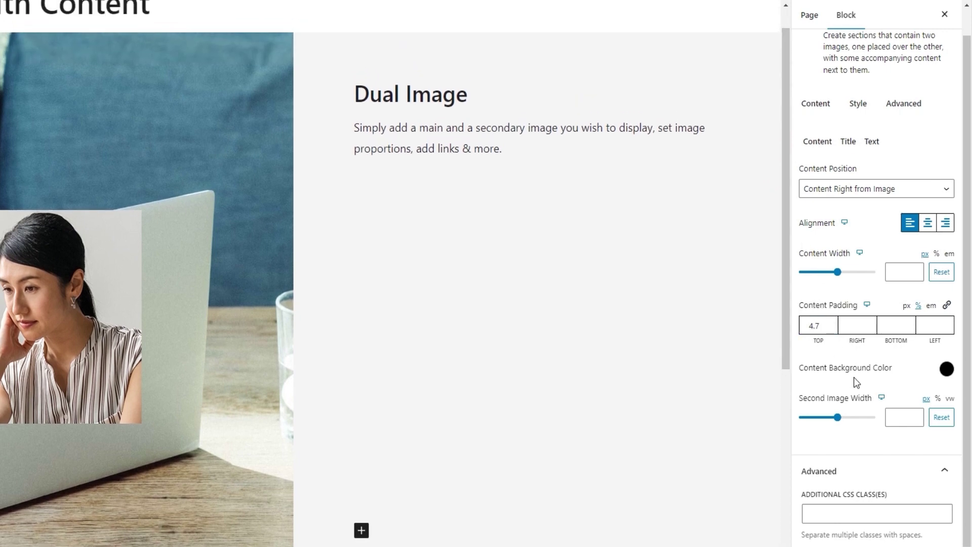
Enter content padding of 5.2% right, 4.3% bottom and 5.2% left
left_click(852, 327)
type("5.2")
left_click(892, 324)
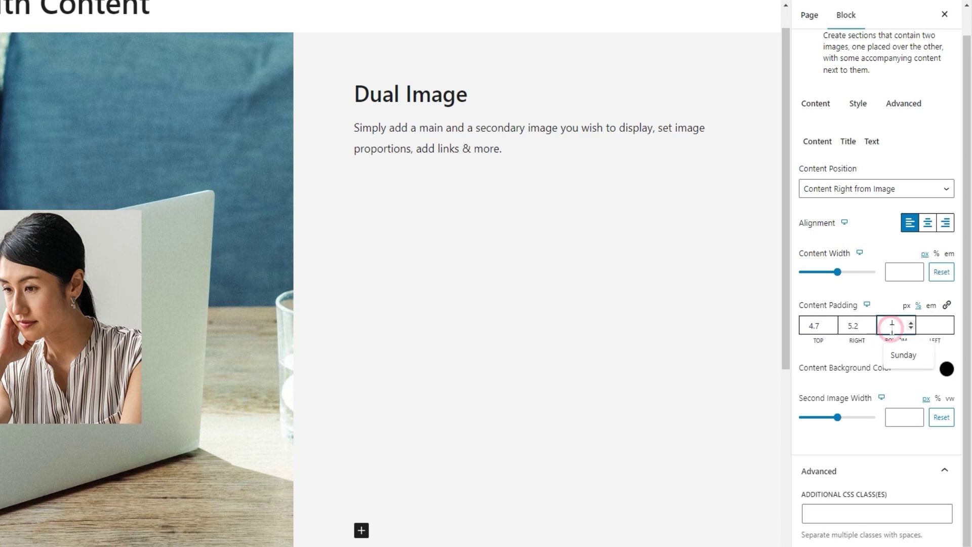
type("4.3")
left_click(928, 323)
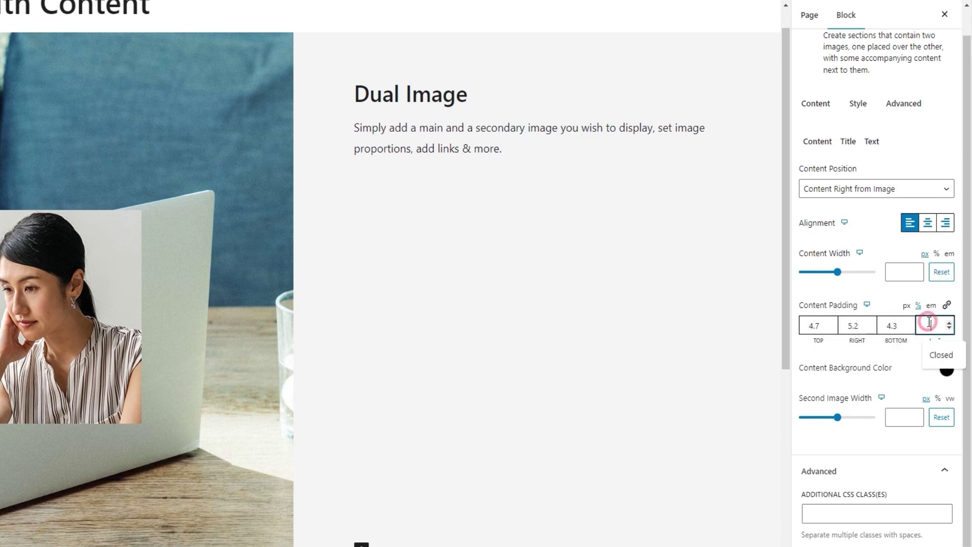
type("5.2")
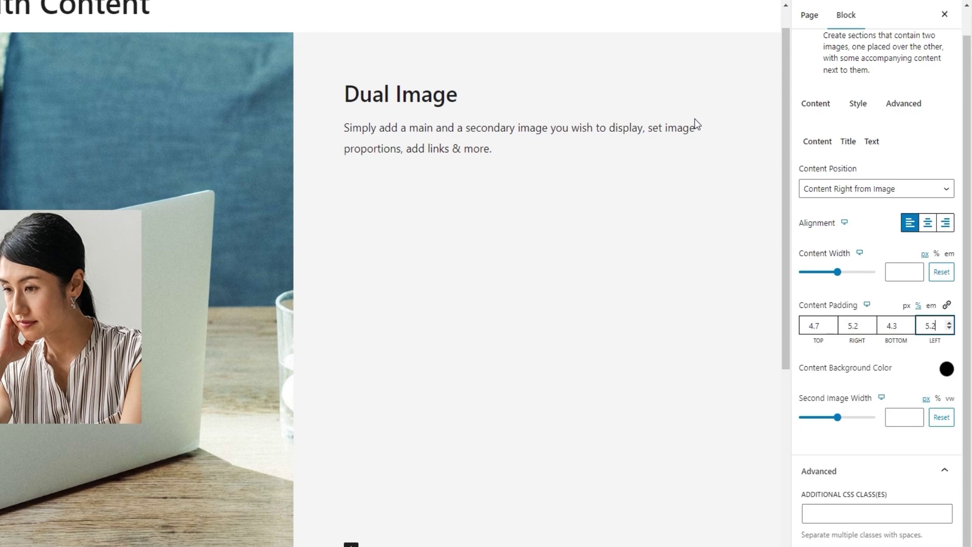
left_click(894, 291)
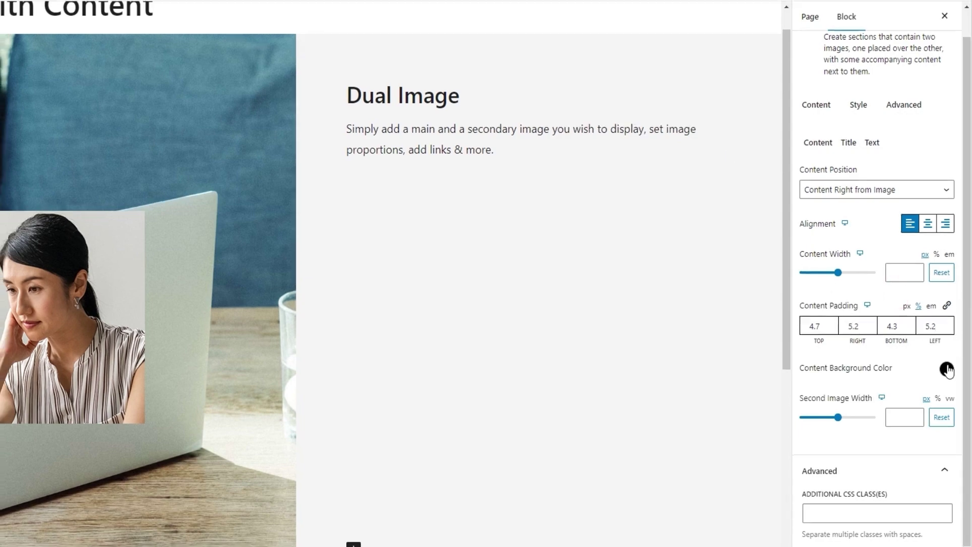
Change the content background colour from red to light grey #f9f9f9 via the hex field
left_click(946, 368)
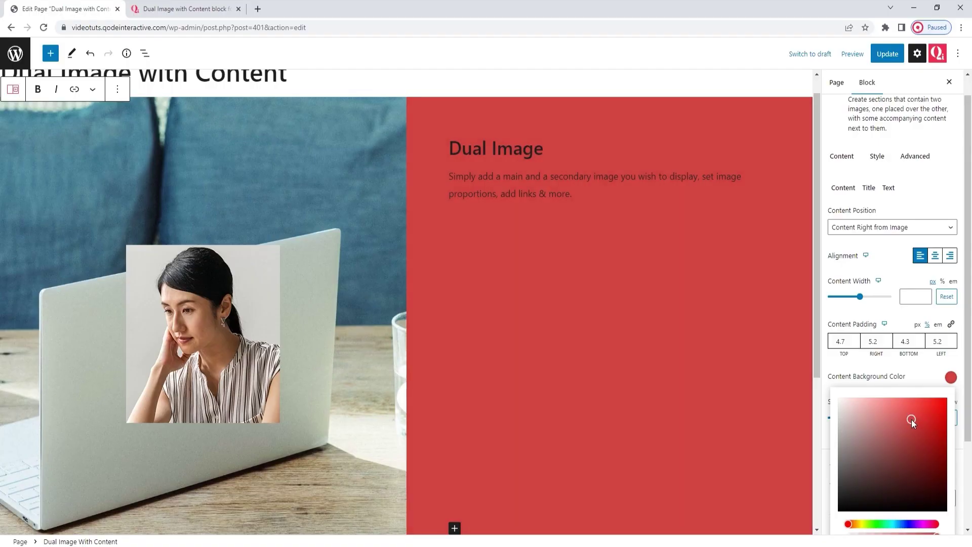
left_click_drag(911, 419, 889, 416)
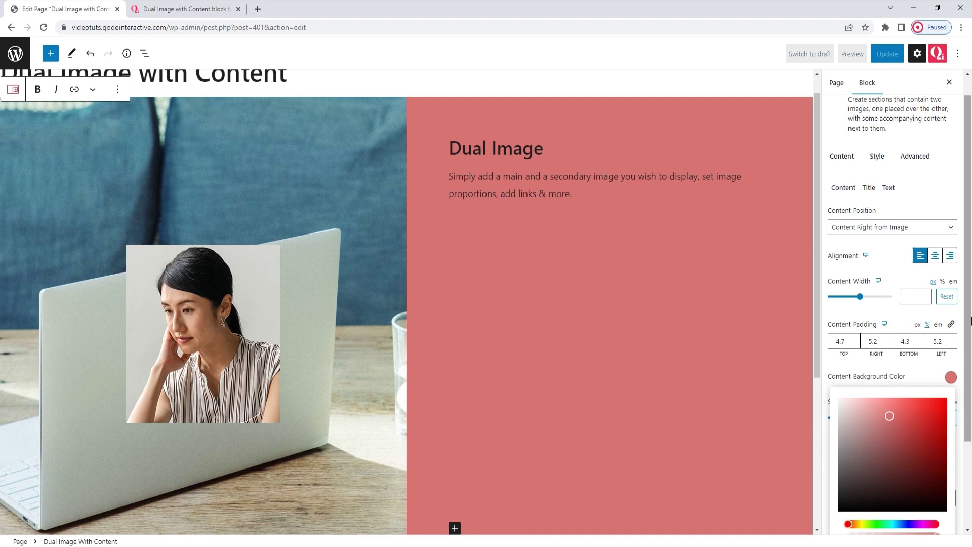
scroll(861, 480, "down", 3)
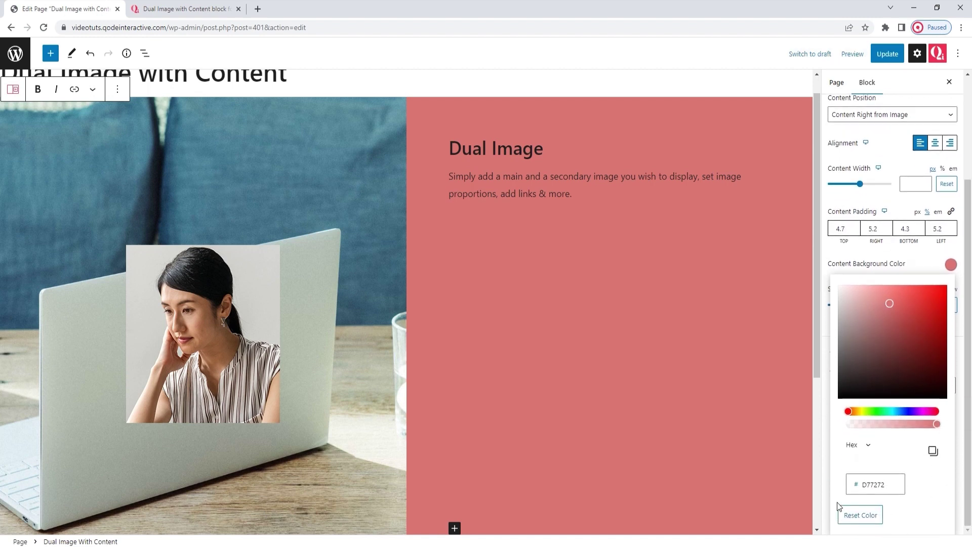
double_click(864, 484)
type("f9f9f9")
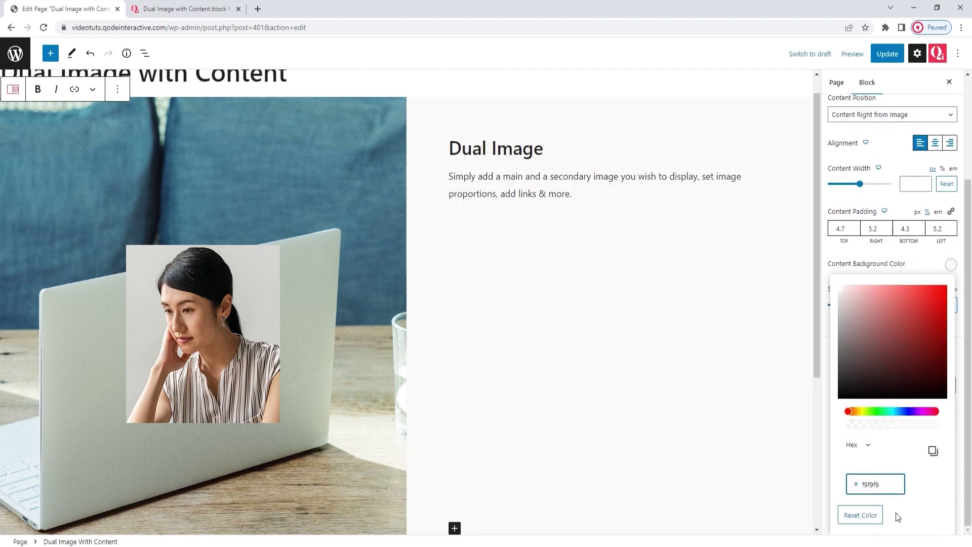
left_click(952, 273)
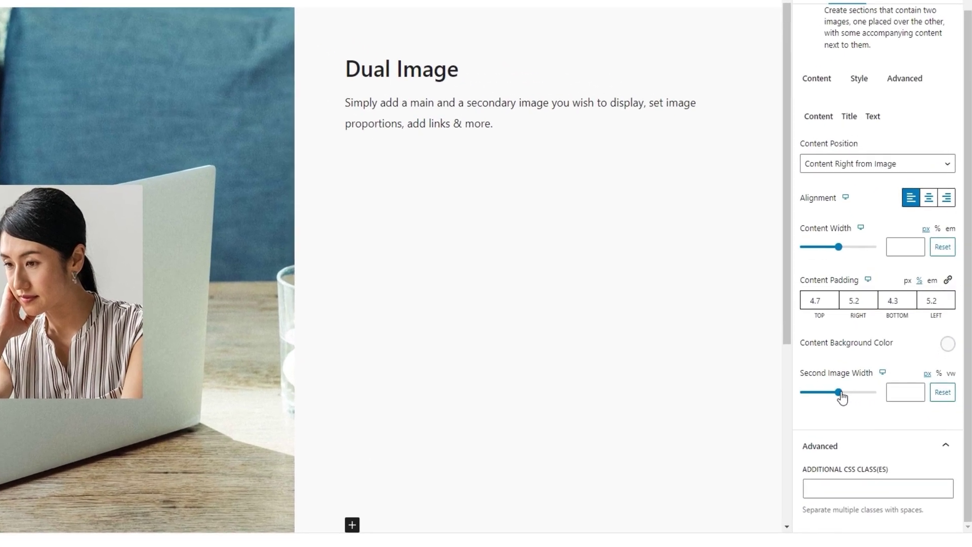
Reset the Second Image Width and set it to 70% using the % unit
left_click_drag(840, 393, 833, 392)
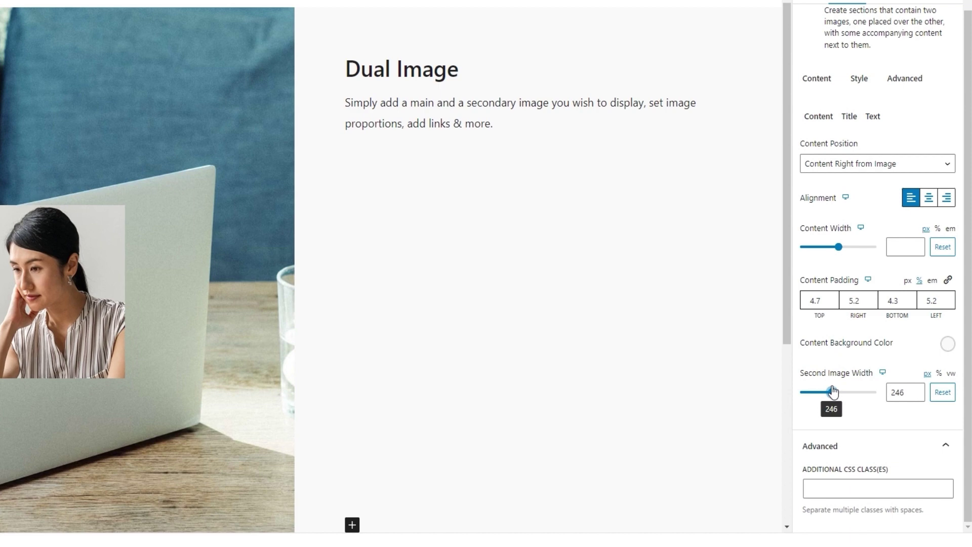
left_click(935, 397)
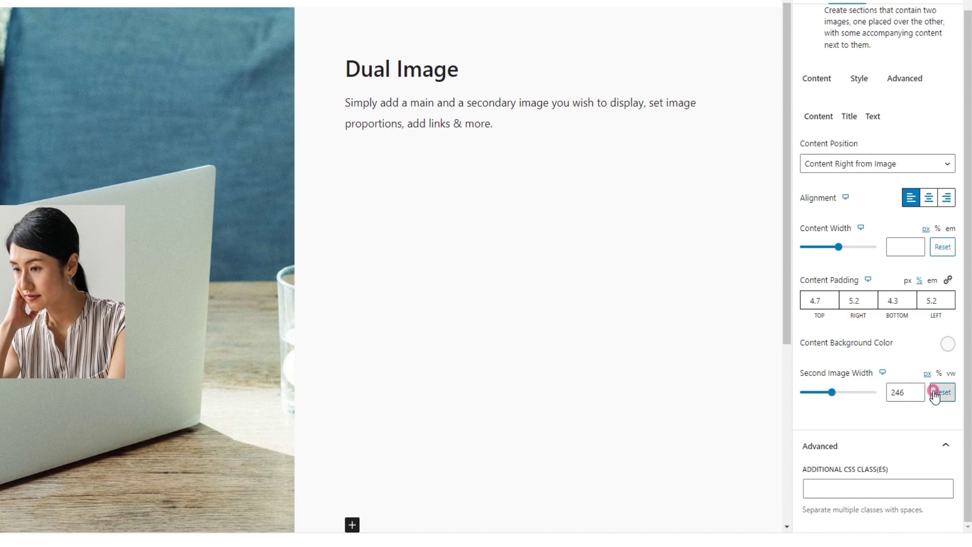
left_click(938, 373)
left_click(898, 390)
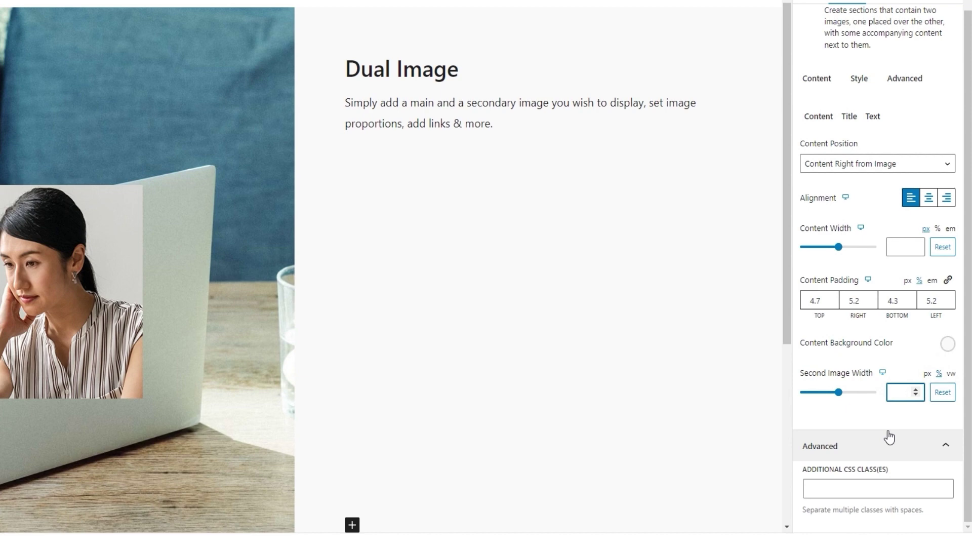
type("70")
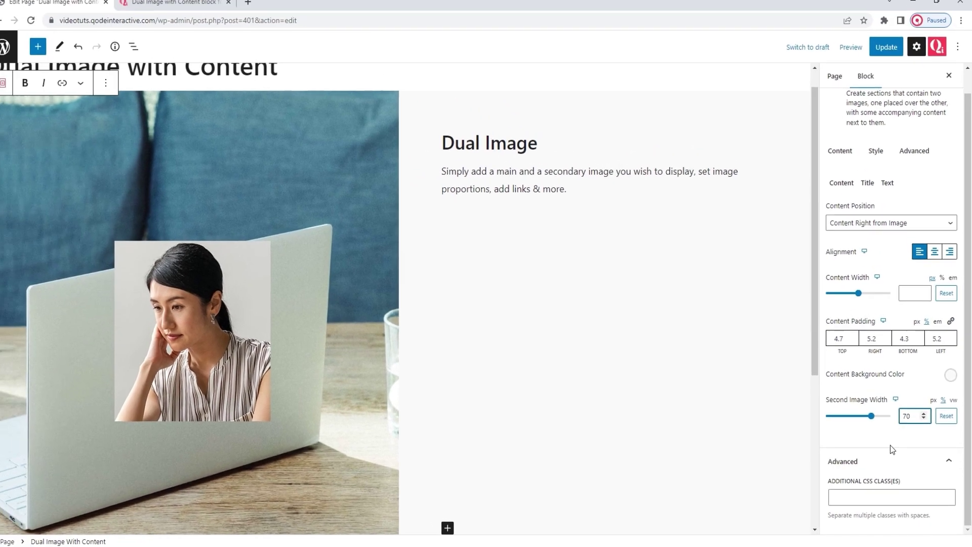
scroll(970, 388, "up", 1)
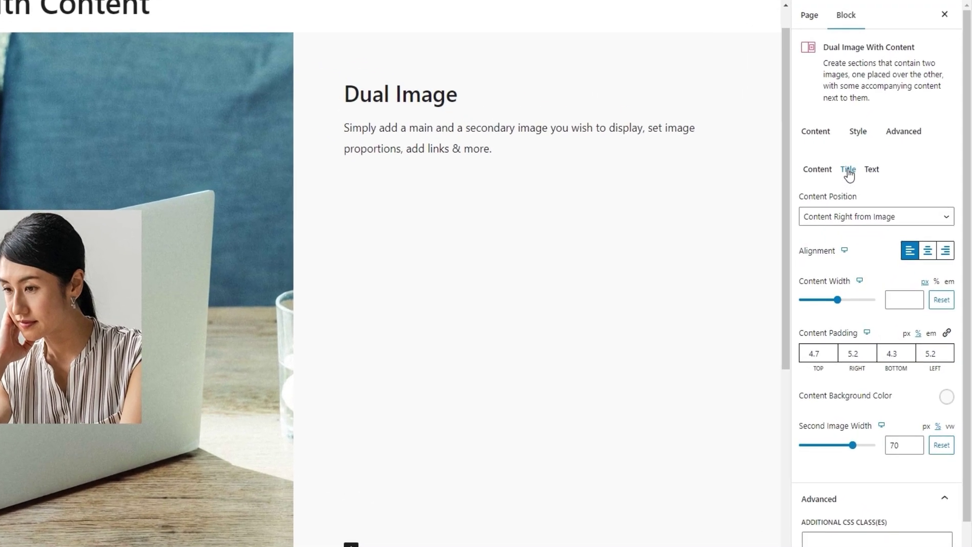
Set the Dual Image Title Tag to H1
left_click(862, 214)
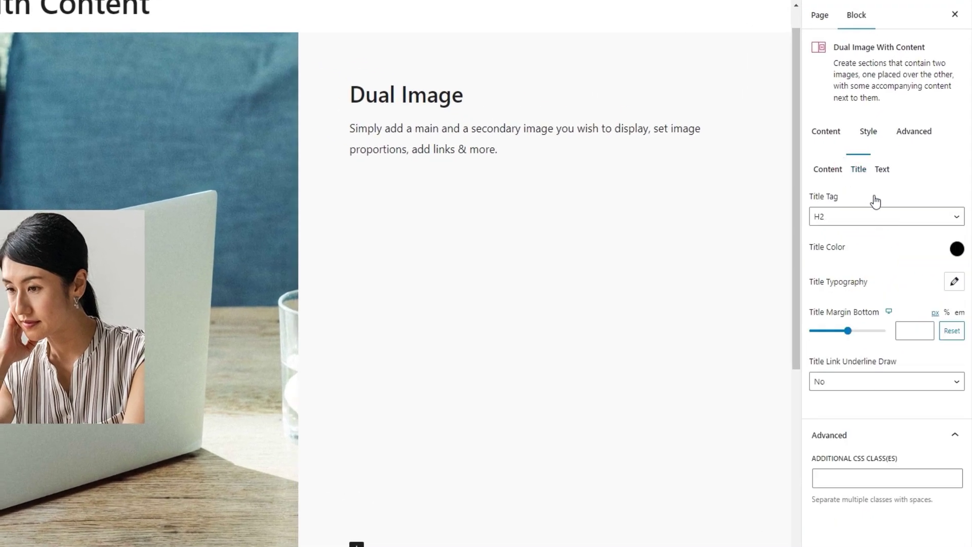
left_click(869, 215)
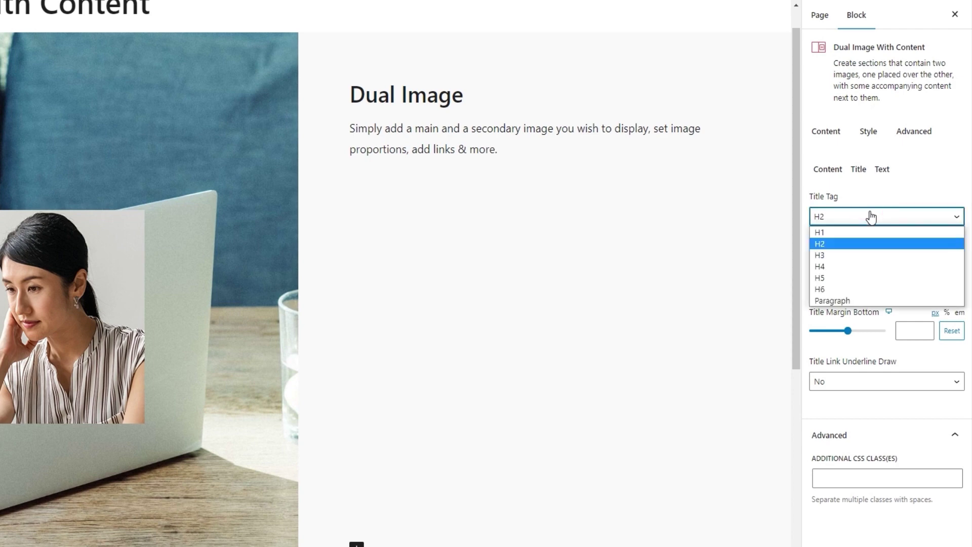
left_click(855, 234)
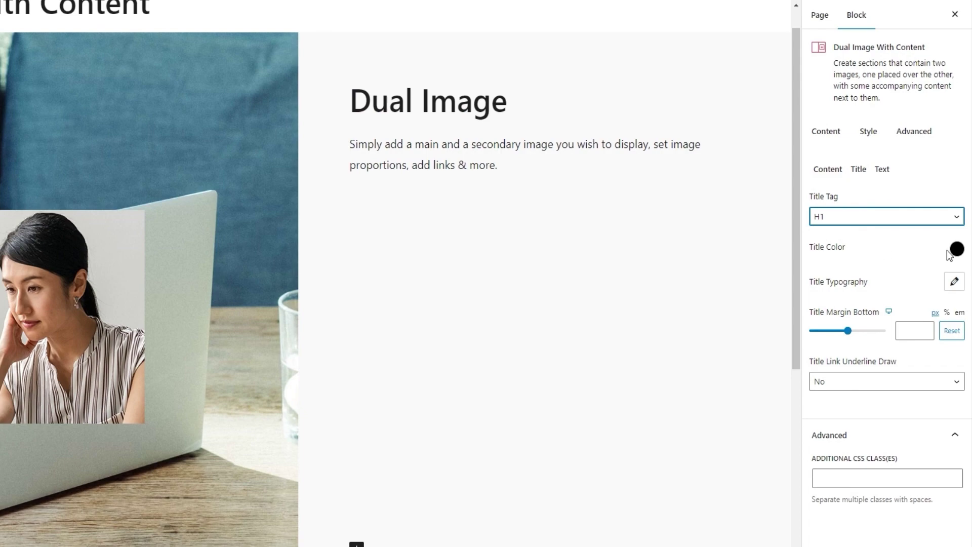
Try a red title colour, then reset it to the default black
left_click(955, 249)
left_click_drag(946, 291, 904, 308)
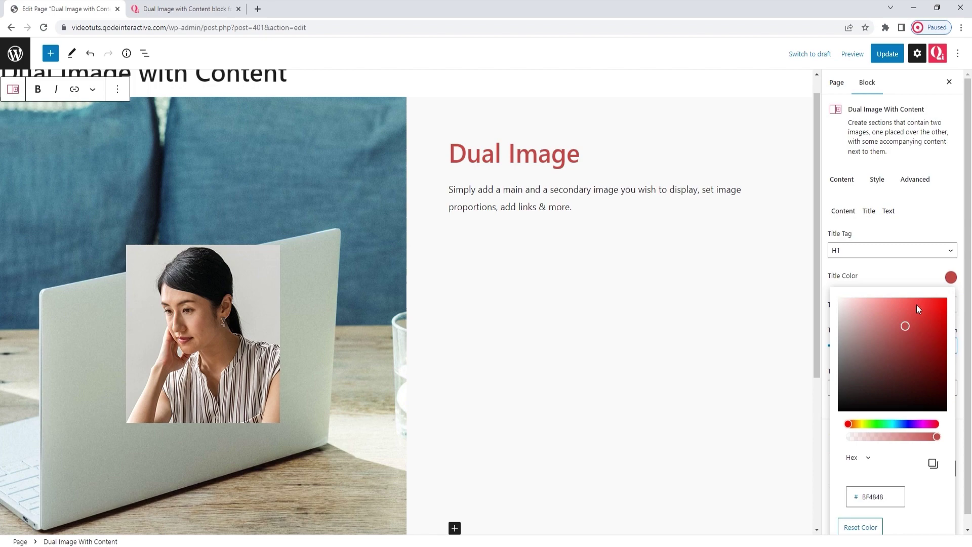
left_click(874, 531)
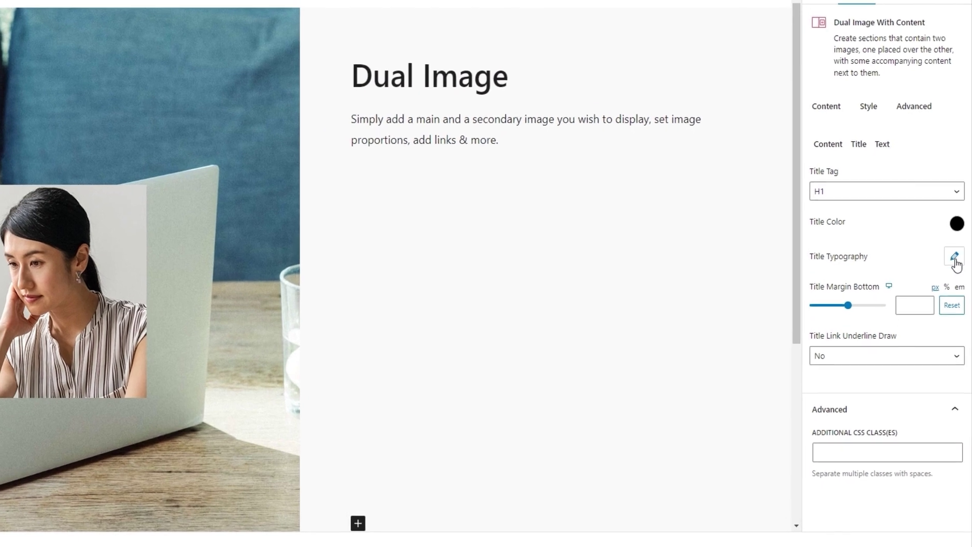
left_click(956, 304)
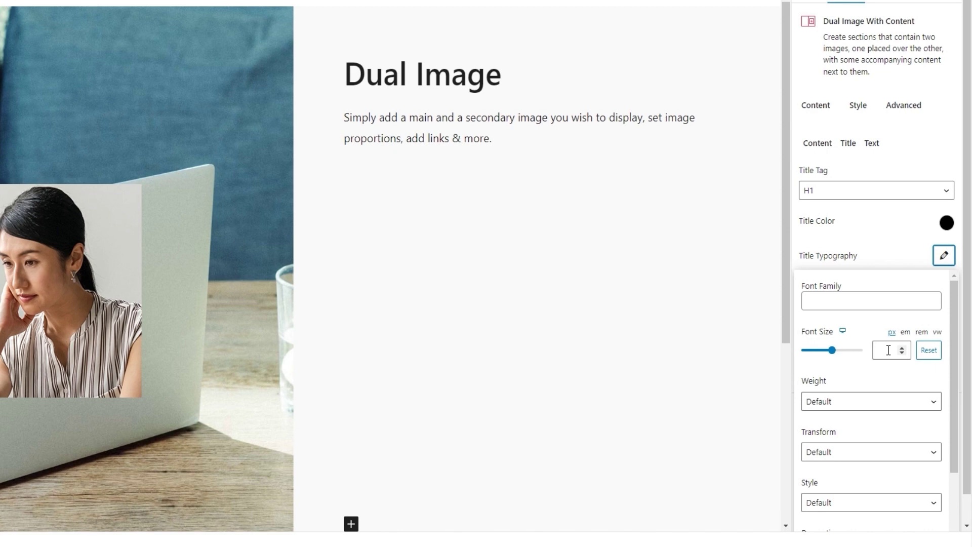
Keep title Weight, Transform, Style and Decoration at Default, then close Title Typography
left_click_drag(955, 310, 944, 384)
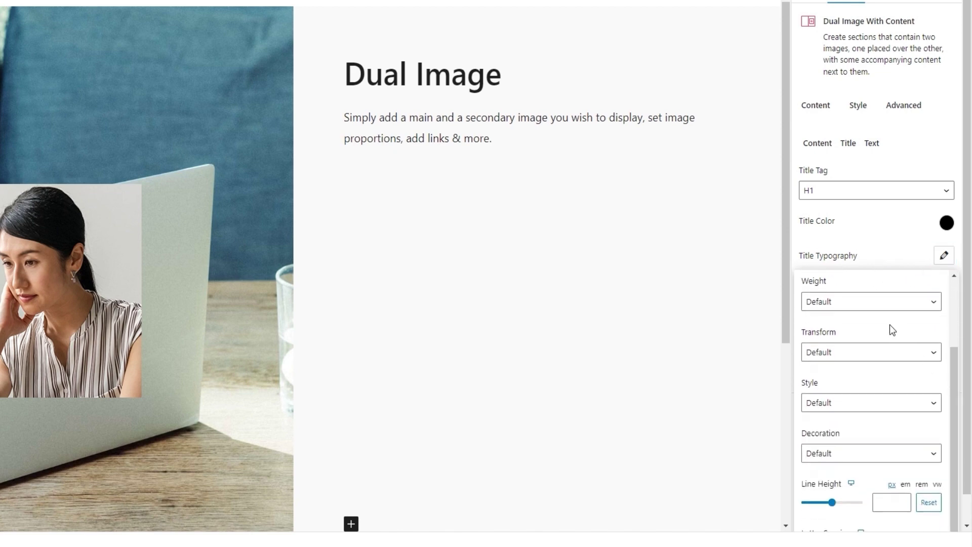
left_click(874, 303)
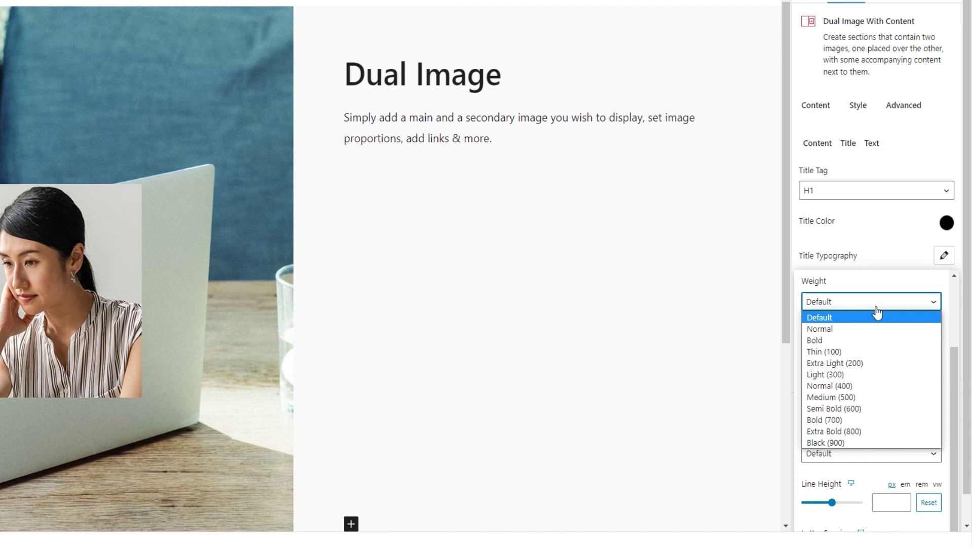
left_click(877, 313)
left_click(858, 359)
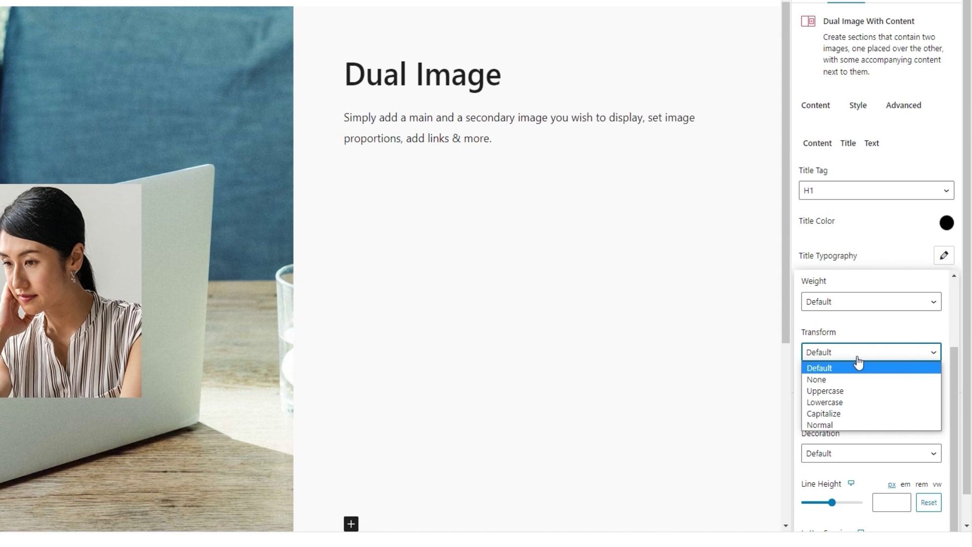
left_click(858, 353)
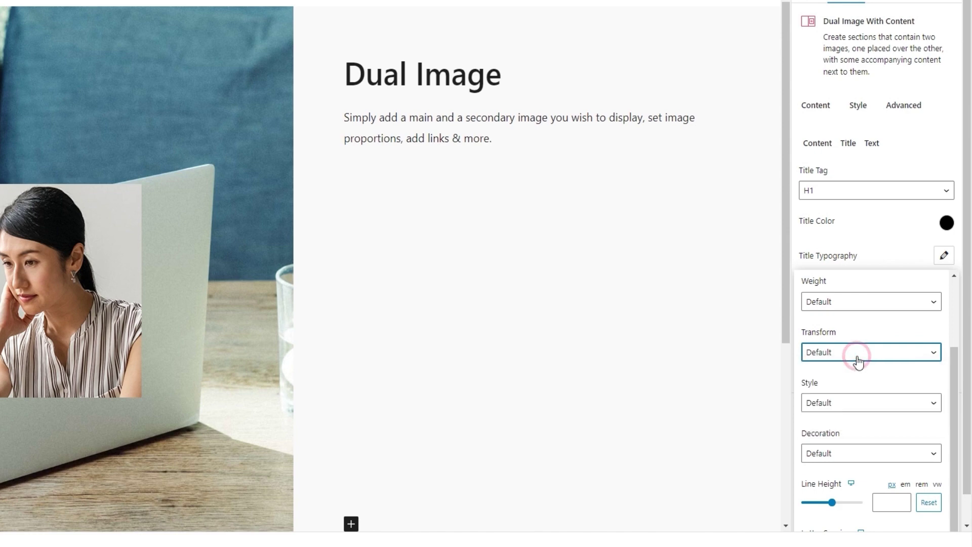
left_click(860, 401)
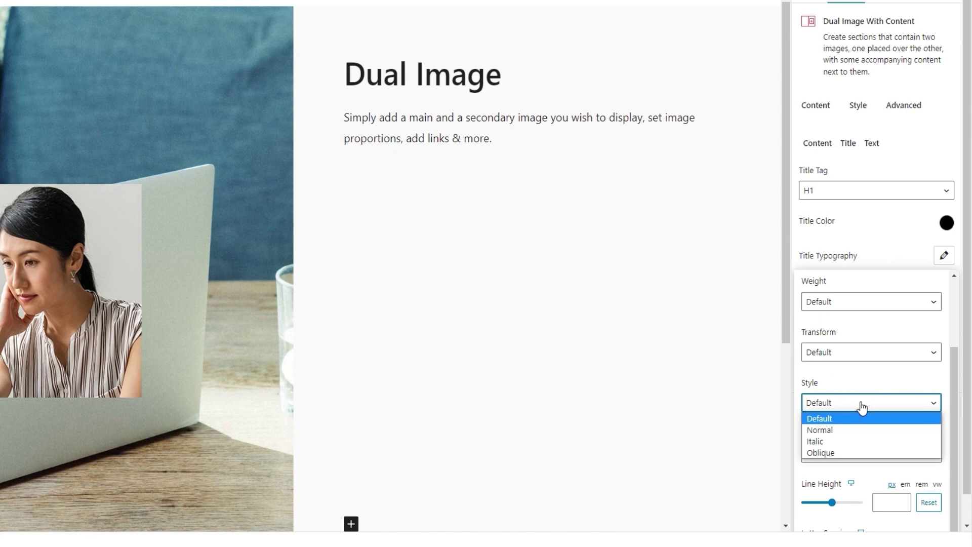
left_click(862, 405)
scroll(869, 401, "down", 2)
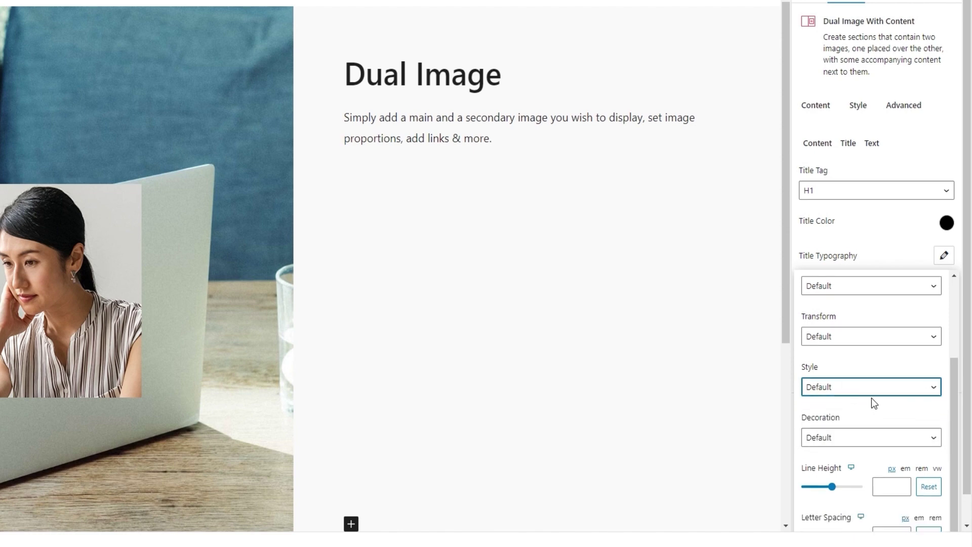
left_click(868, 413)
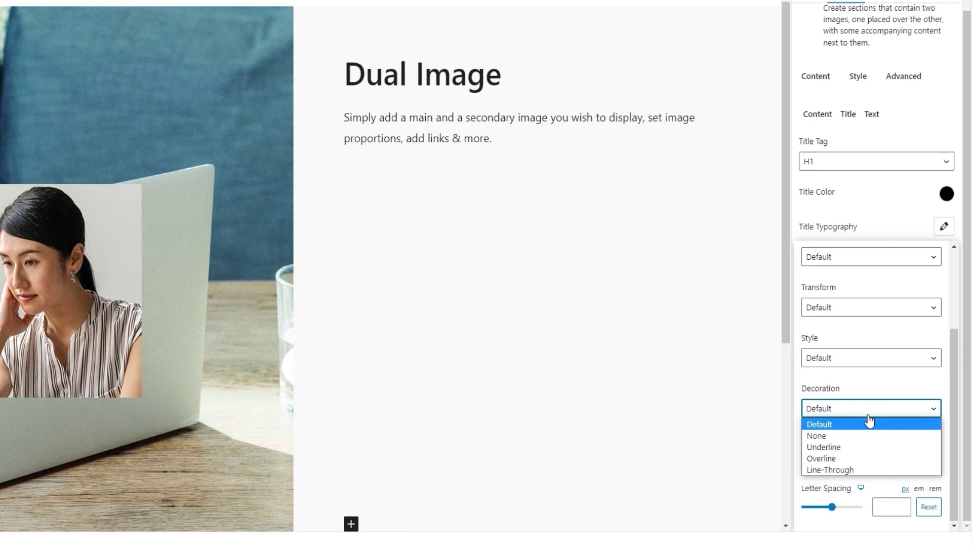
left_click(868, 423)
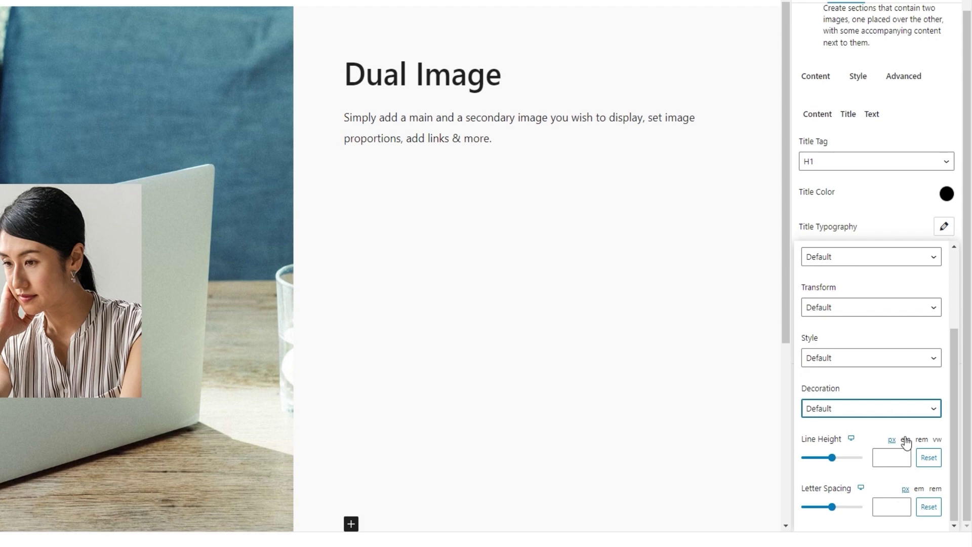
left_click(944, 227)
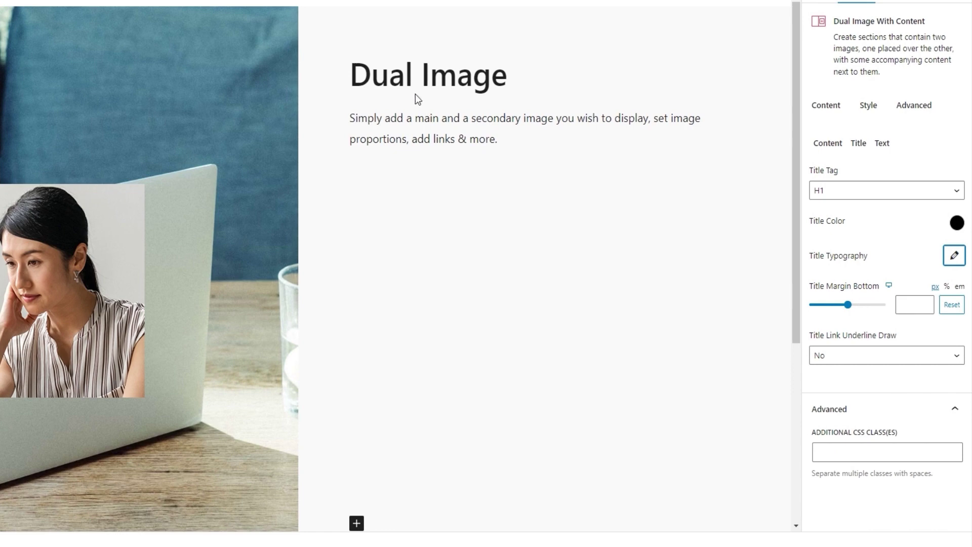
Set Title Margin Bottom to 16 and select the Dual Image heading text on the canvas
left_click(910, 299)
type("16")
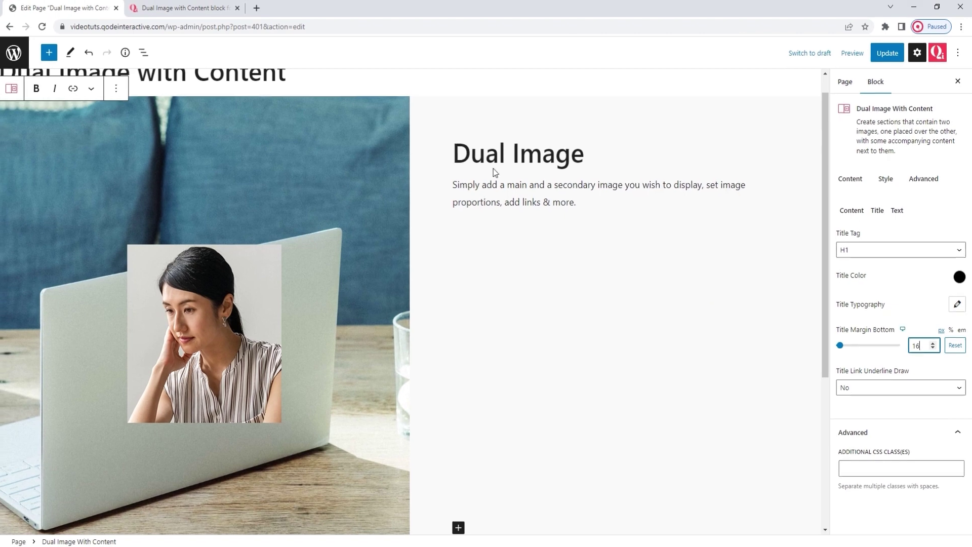
triple_click(416, 75)
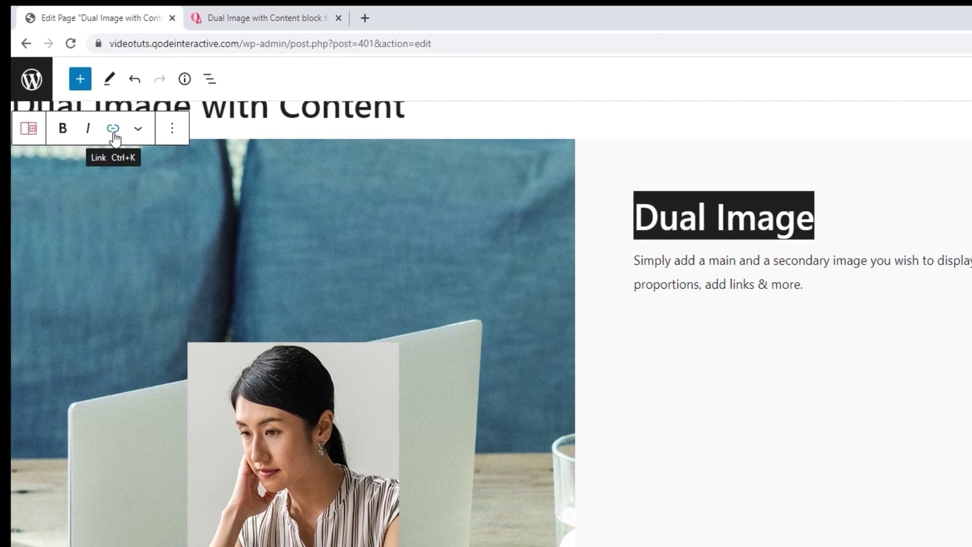
left_click(115, 133)
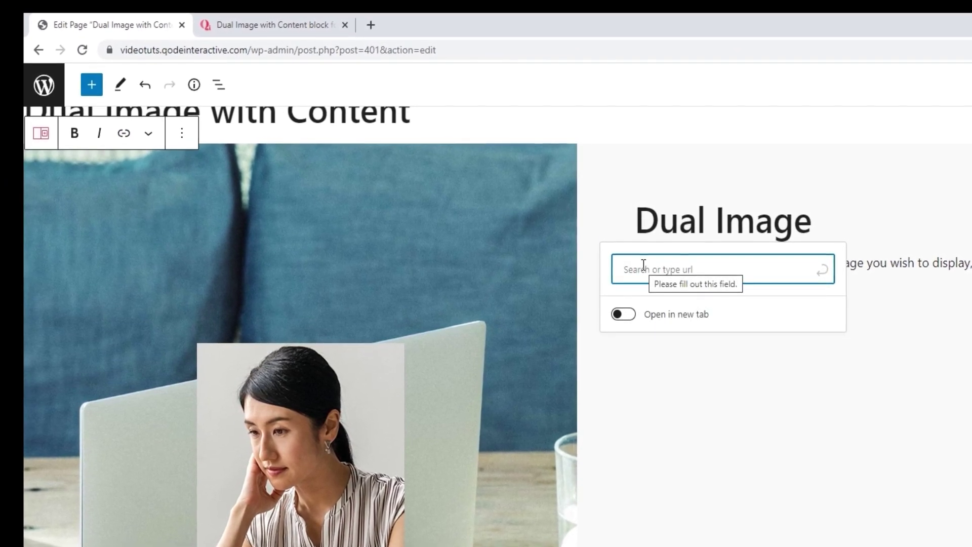
type("#")
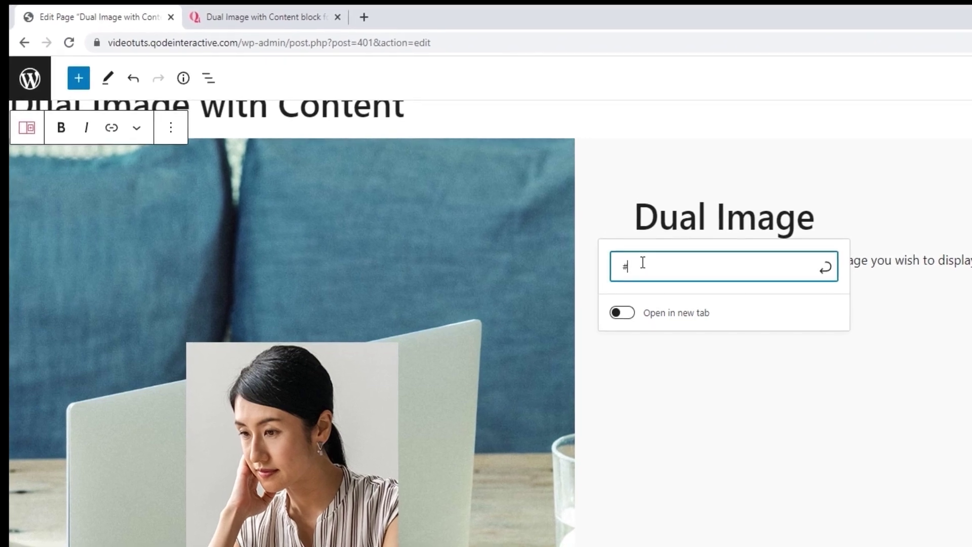
left_click(824, 268)
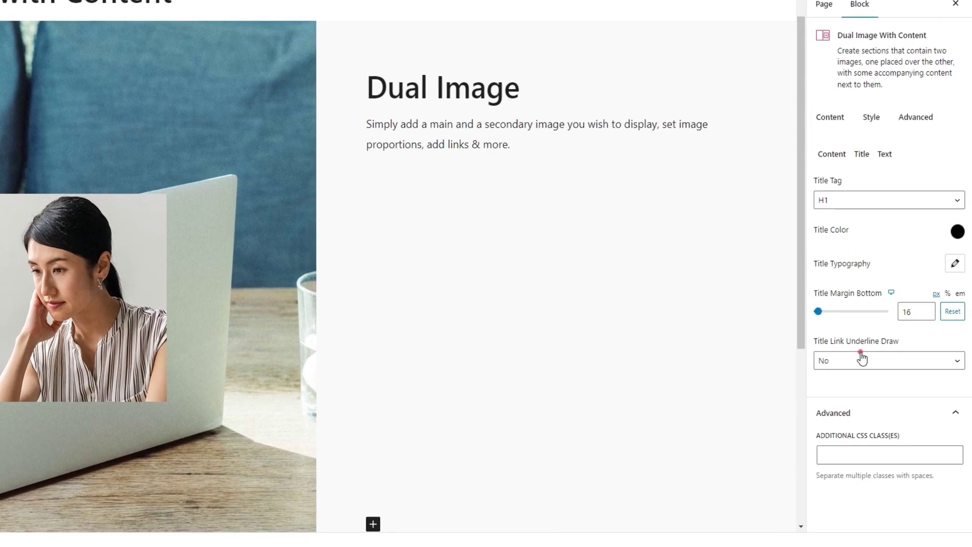
left_click(878, 387)
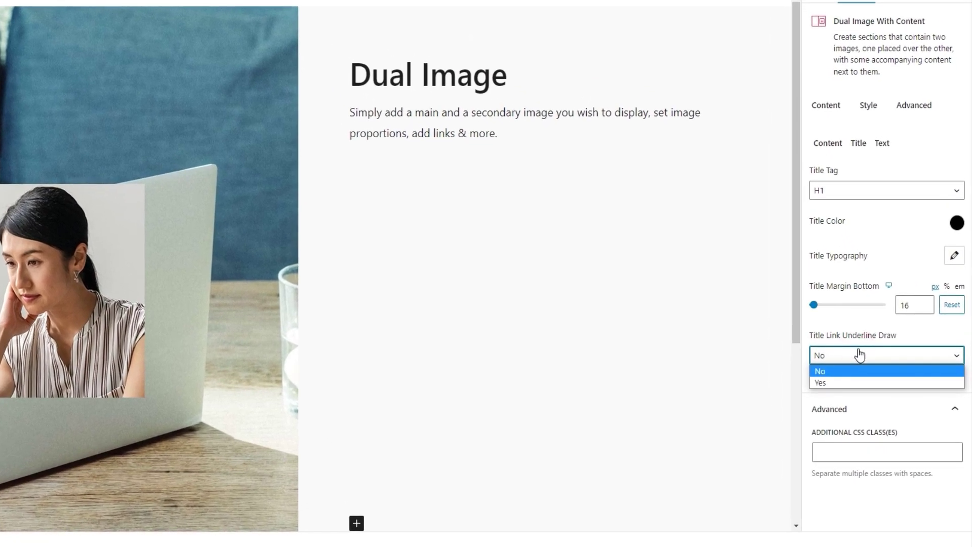
left_click(877, 411)
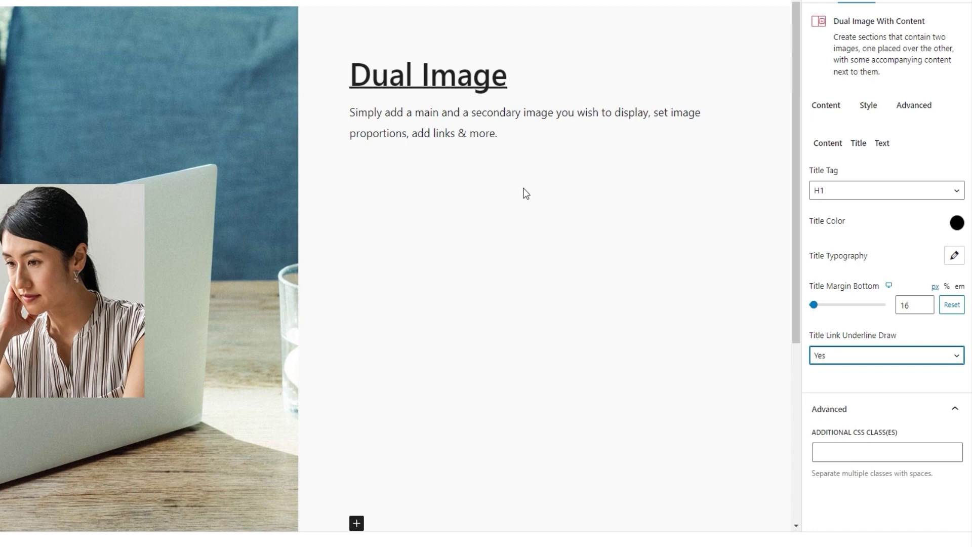
left_click(847, 355)
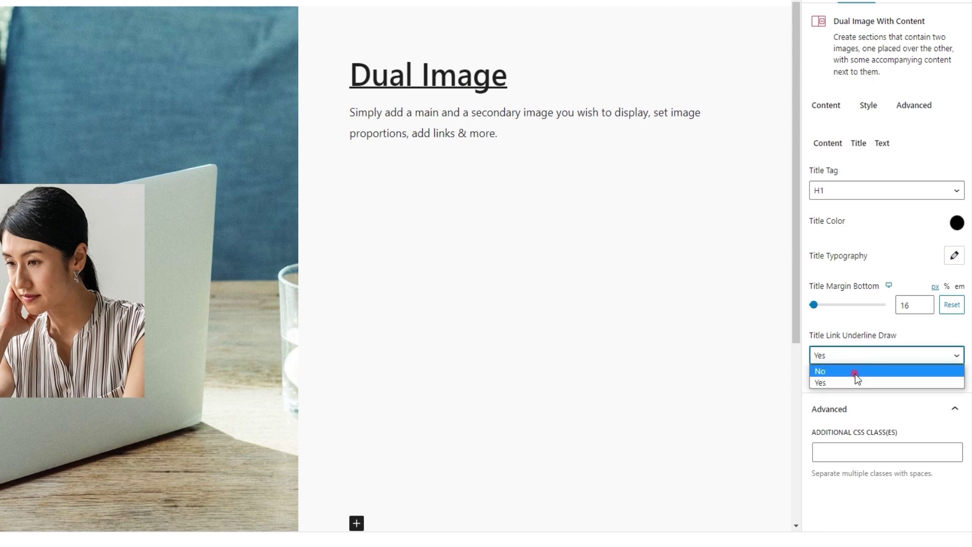
left_click(856, 381)
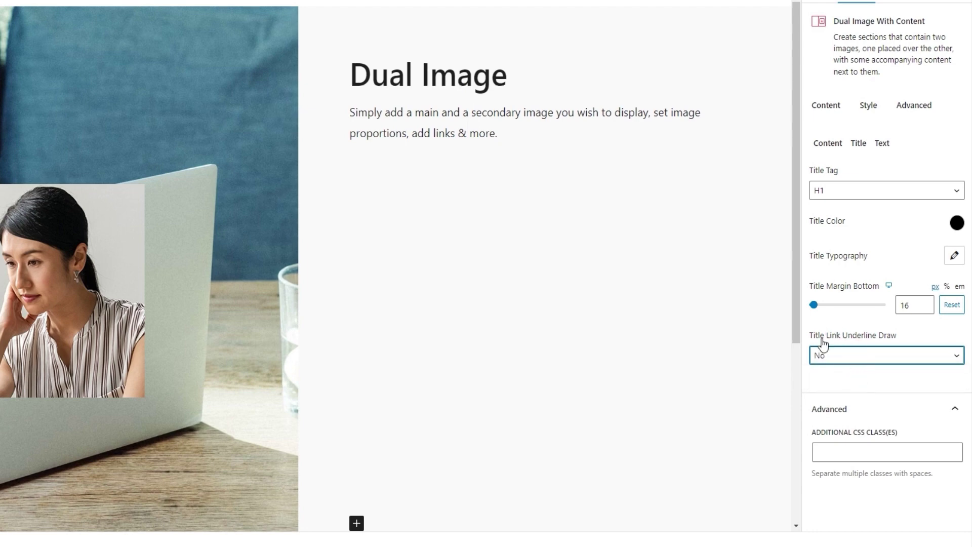
triple_click(513, 77)
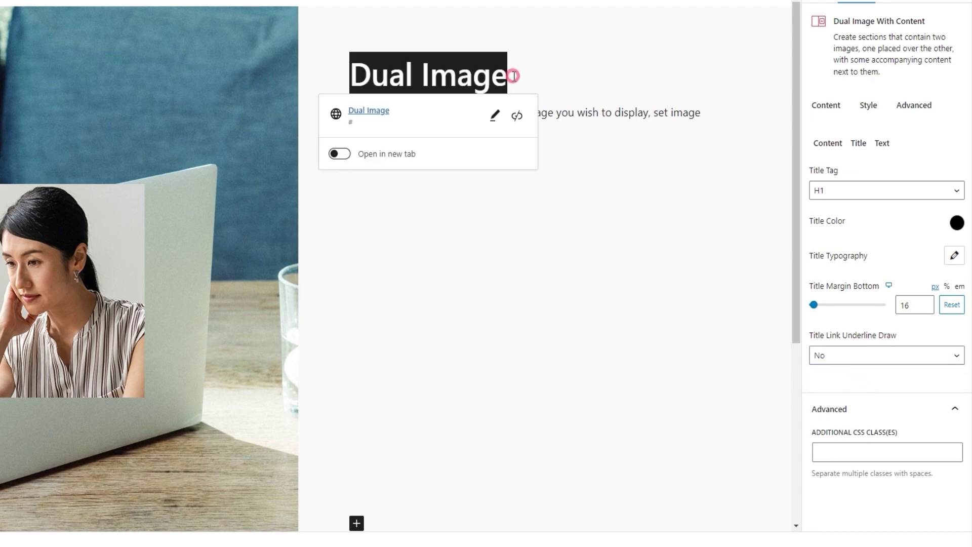
left_click(517, 120)
left_click(555, 103)
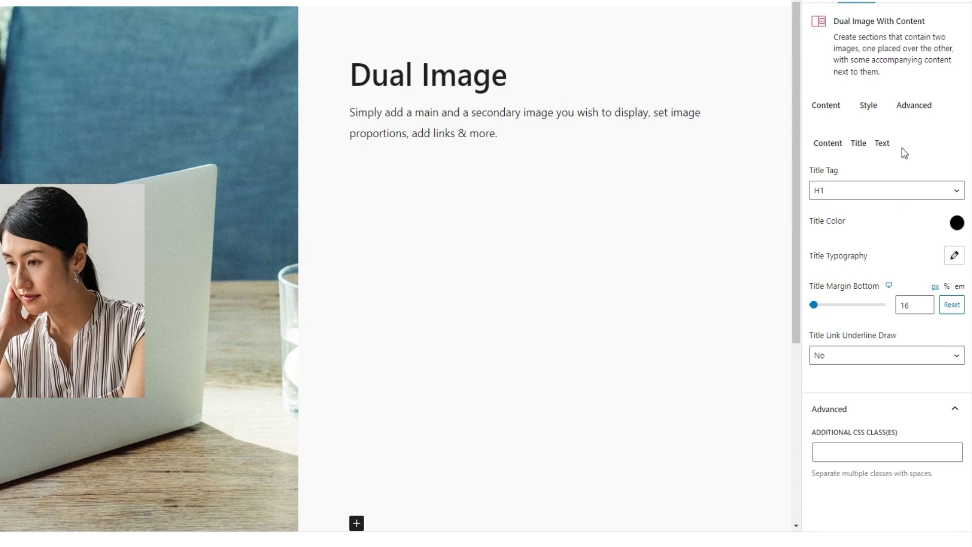
Try a reddish description text colour, then reset it to black
left_click(881, 145)
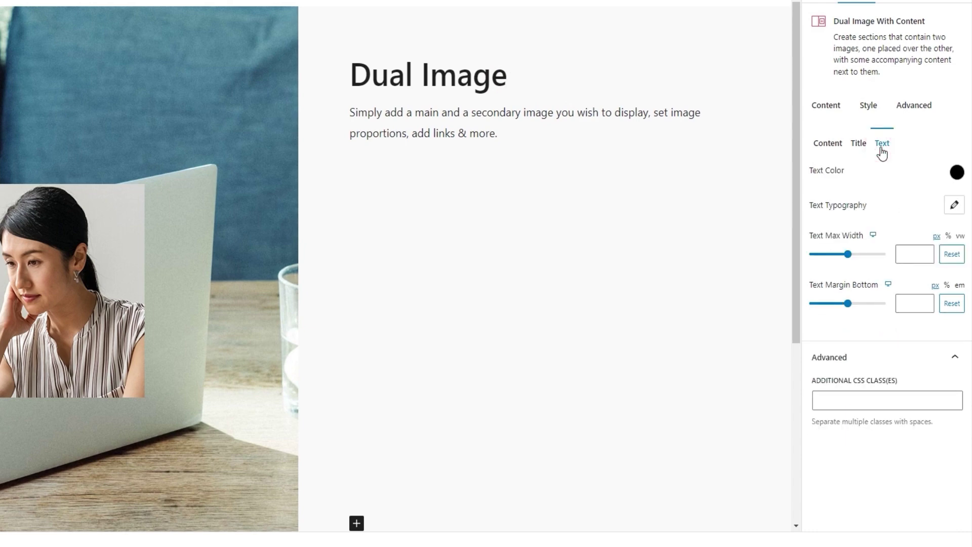
left_click(956, 172)
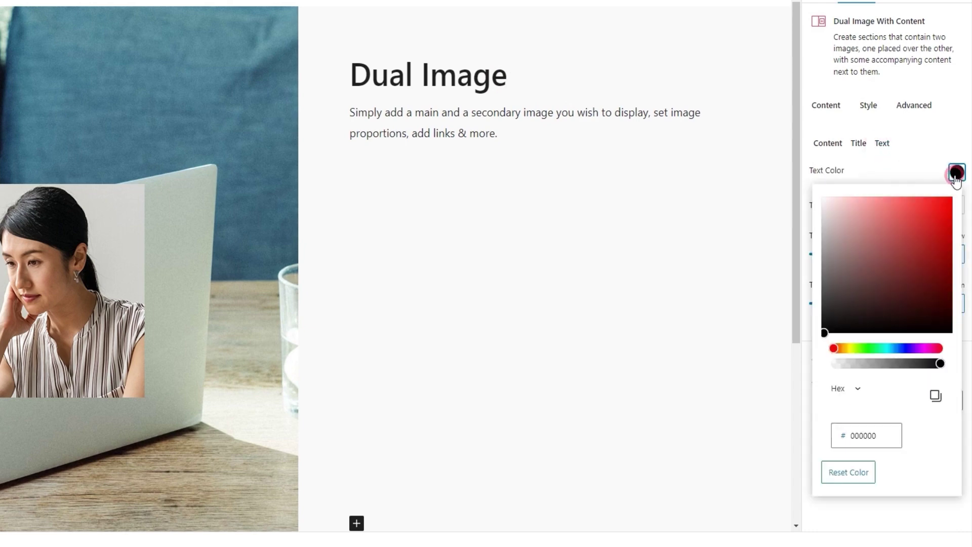
left_click(894, 231)
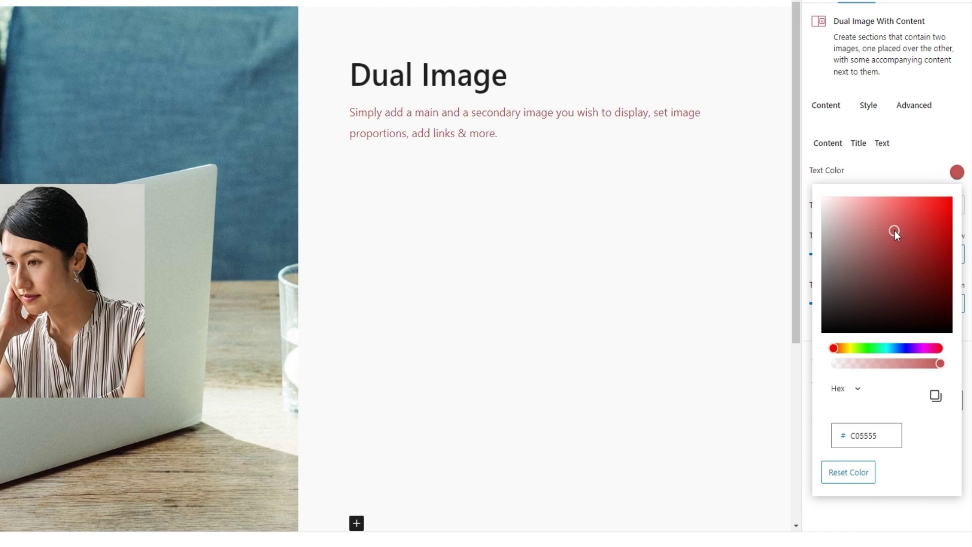
left_click(864, 469)
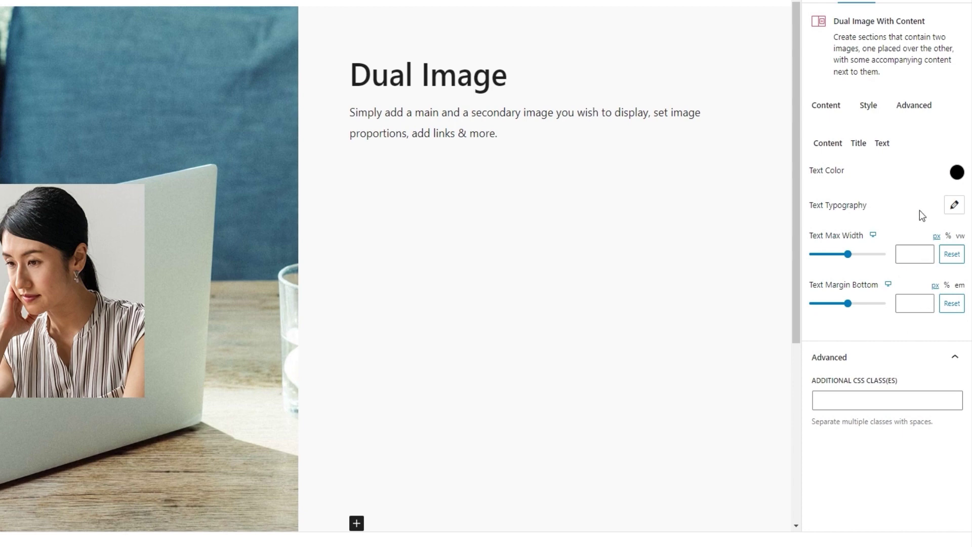
Give the description text font size 20 and line height 25 in Text Typography
left_click(954, 204)
scroll(892, 350, "down", 2)
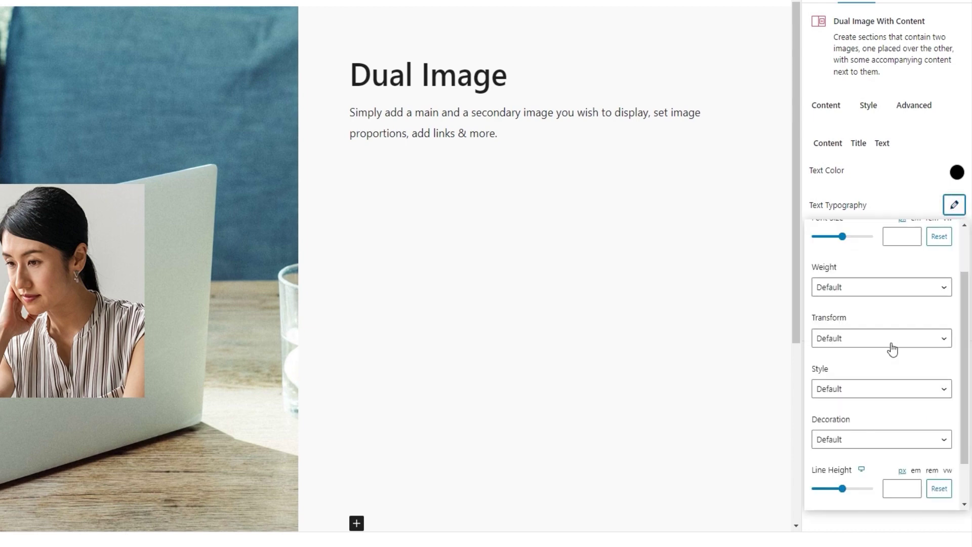
scroll(891, 349, "up", 2)
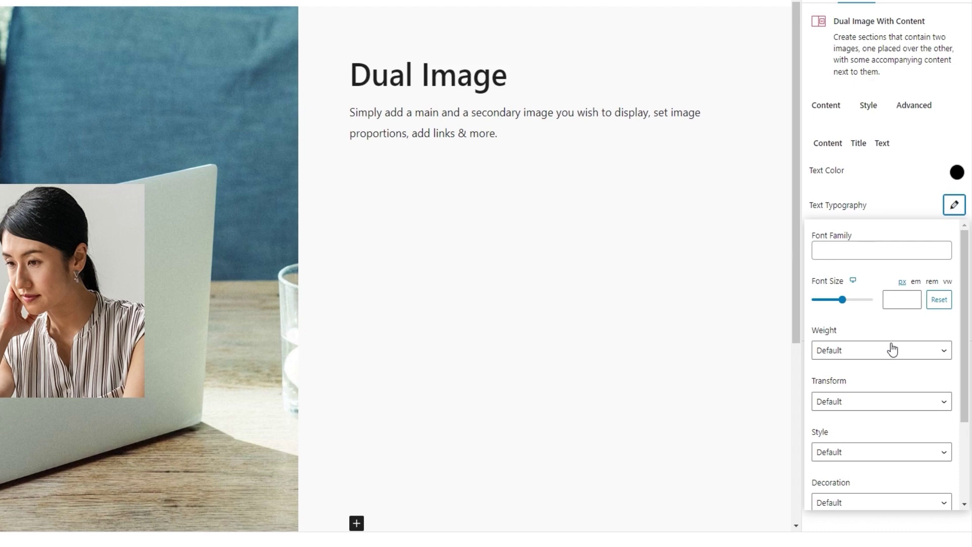
left_click(887, 299)
type("20")
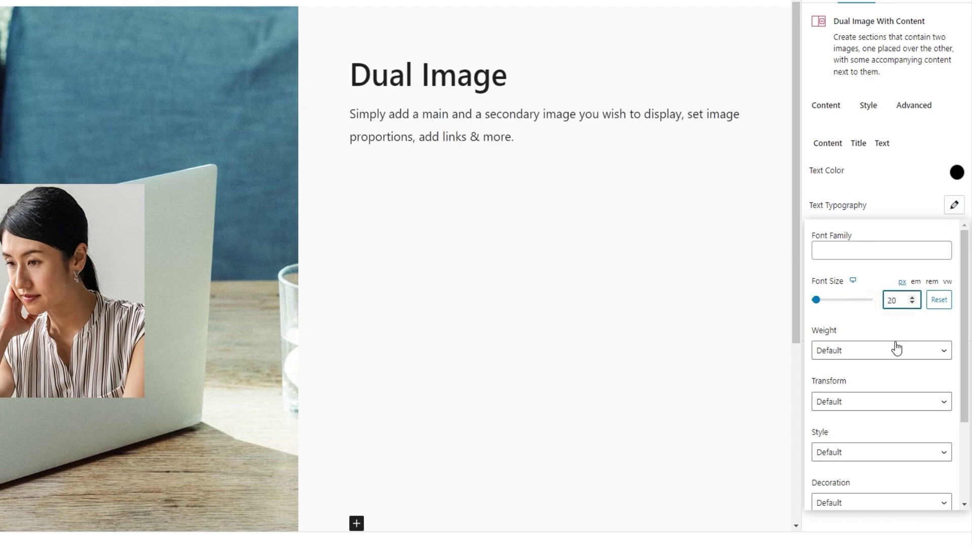
scroll(894, 342, "down", 3)
left_click(894, 438)
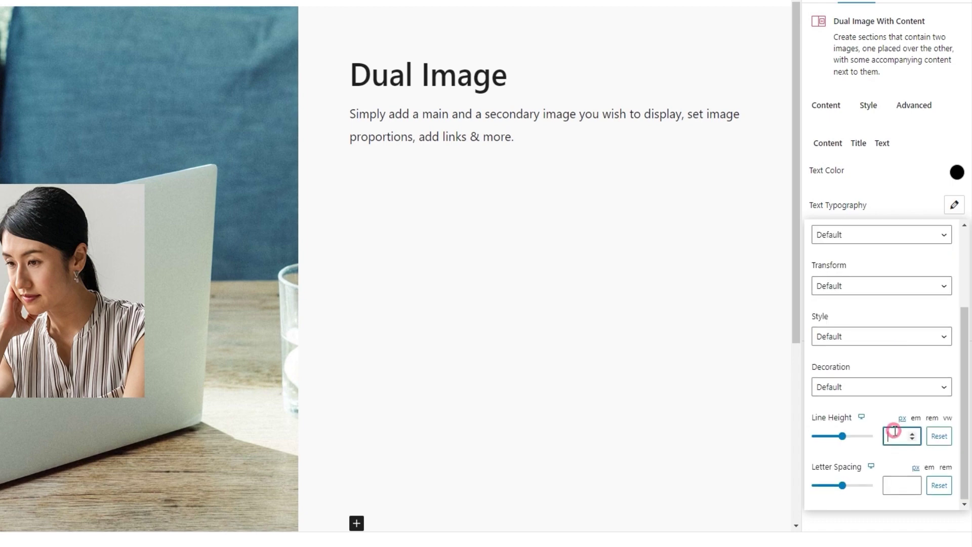
type("25")
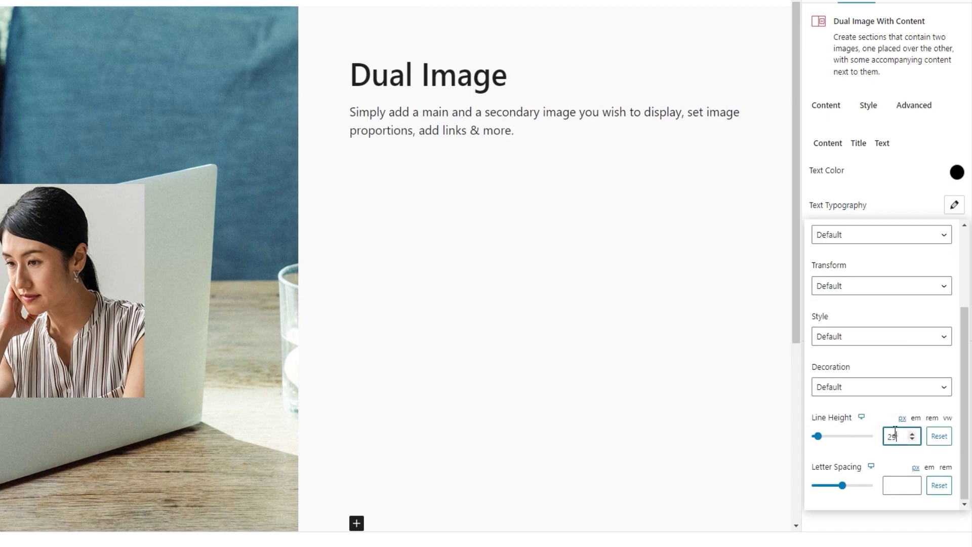
left_click(954, 205)
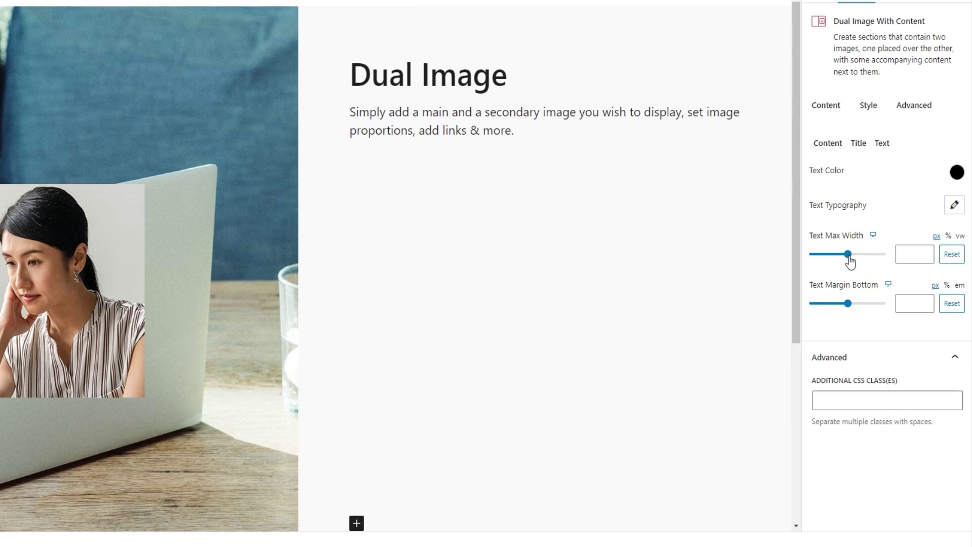
left_click_drag(849, 258, 841, 260)
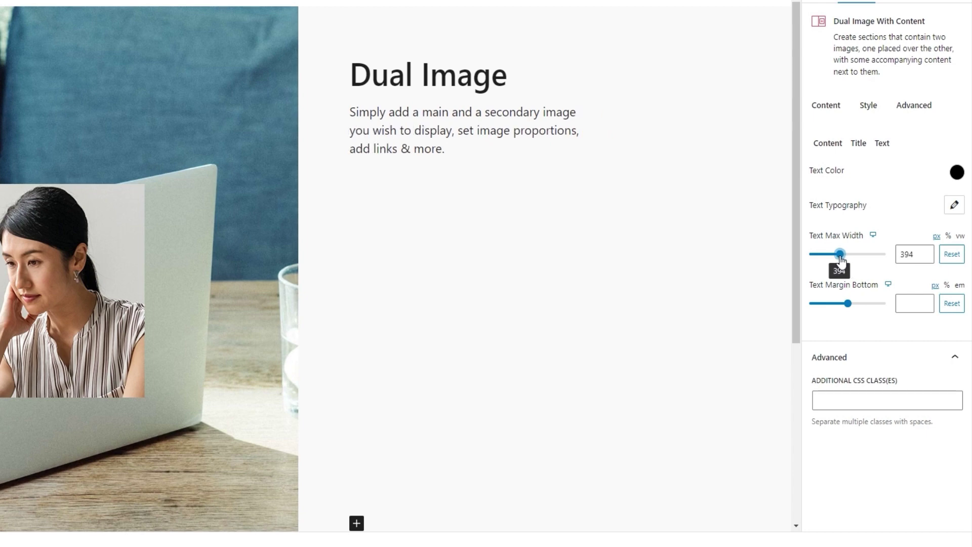
left_click_drag(841, 261, 841, 261)
left_click(950, 253)
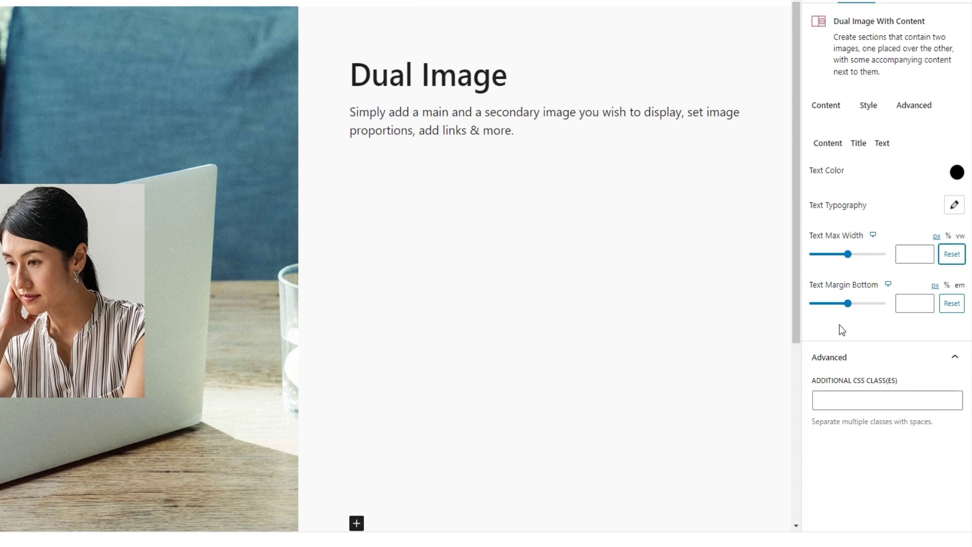
mouse_move(851, 306)
left_click_drag(850, 303, 859, 304)
left_click(958, 310)
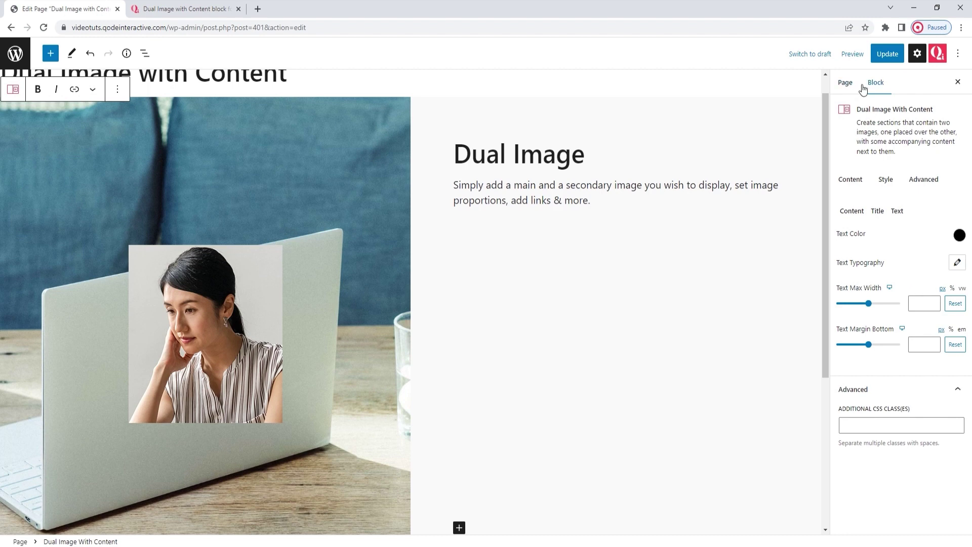
Update the page to save changes, then go to the Qi Blocks Dual Image demo tab
left_click(887, 53)
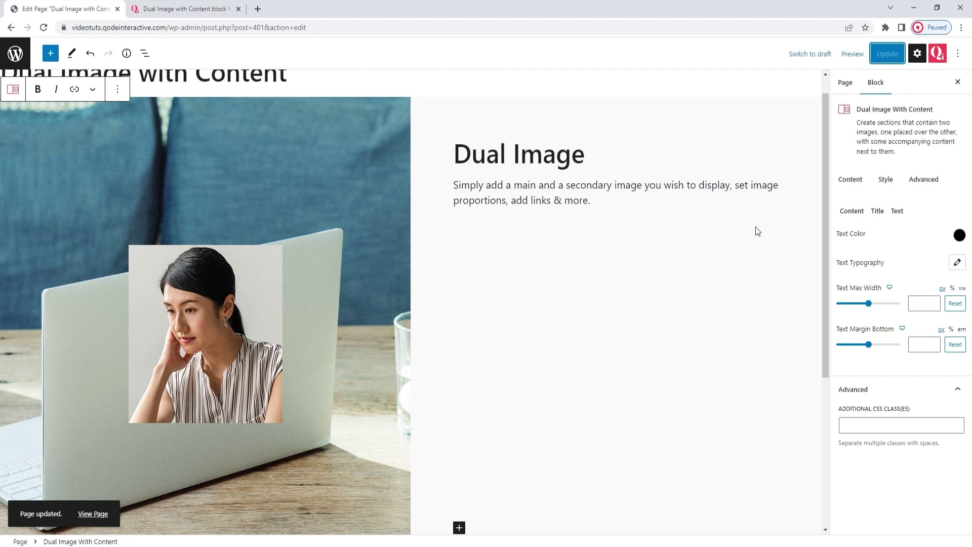
scroll(758, 231, "down", 1)
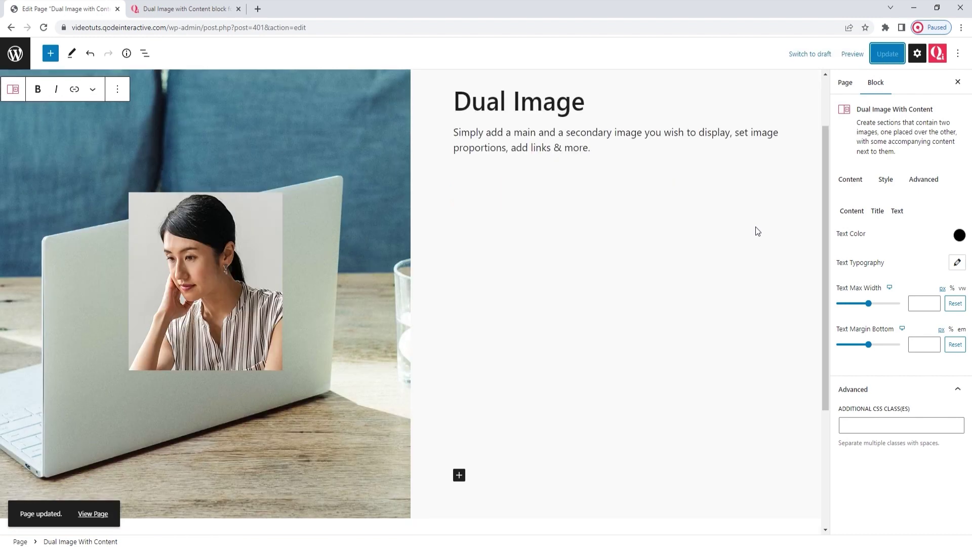
left_click(185, 8)
Scroll the demo page down to the Sun Mylk jar Dual image example
left_click(937, 525)
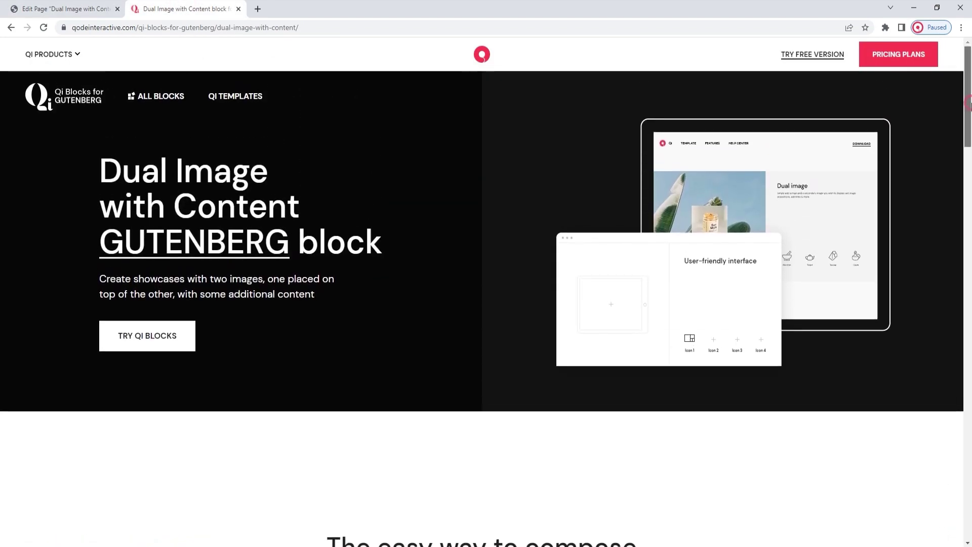
left_click_drag(970, 106, 970, 422)
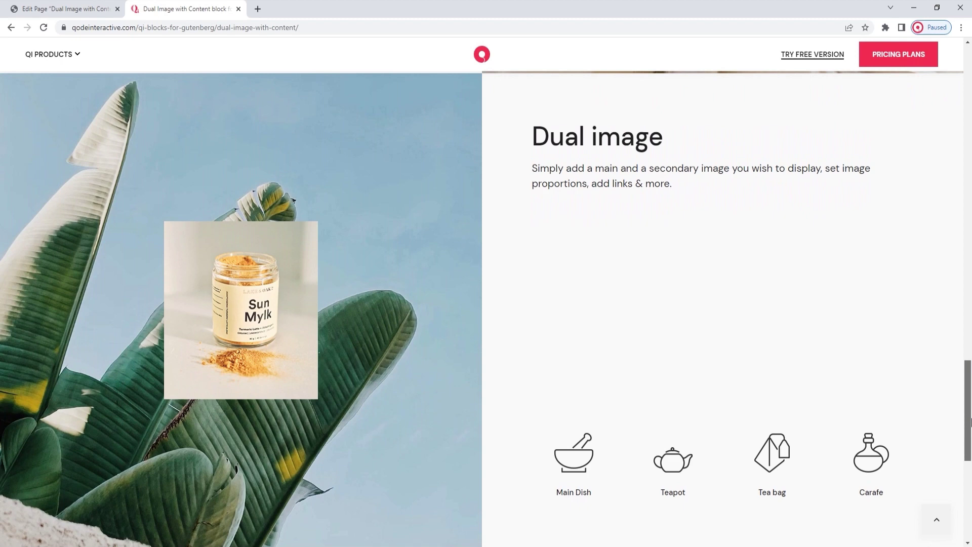
scroll(970, 422, "down", 1)
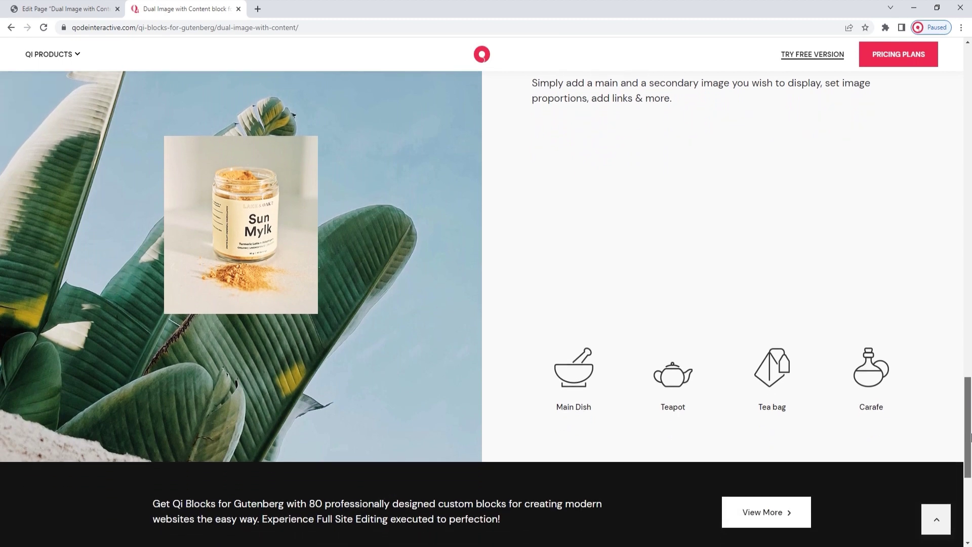